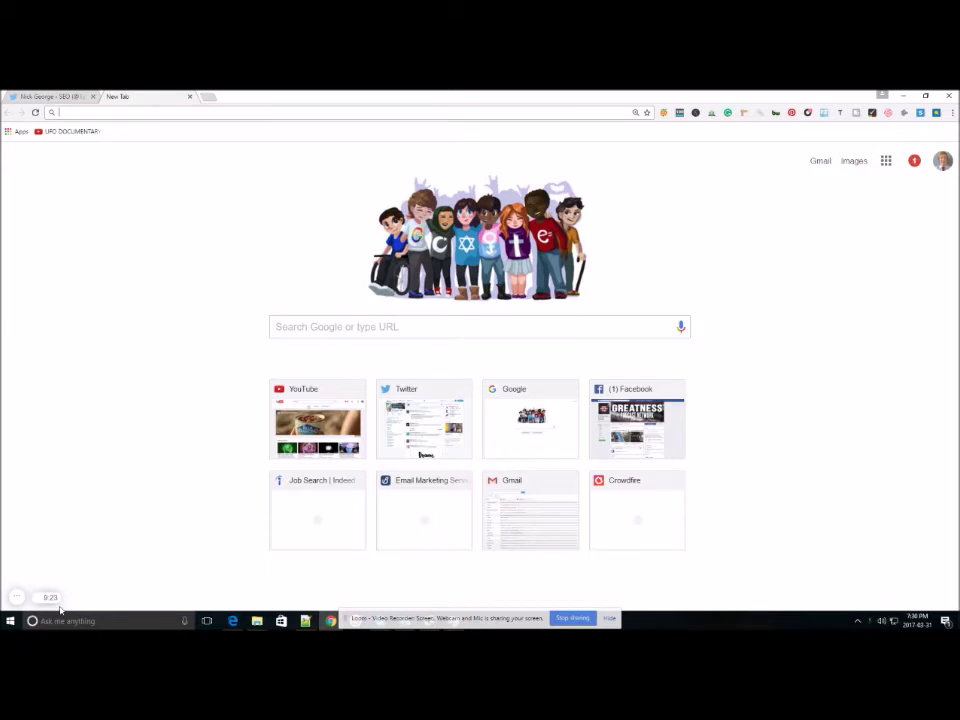
Step: Search 'google analytics' in Chrome and open Google Analytics' Admin page
text(goo)
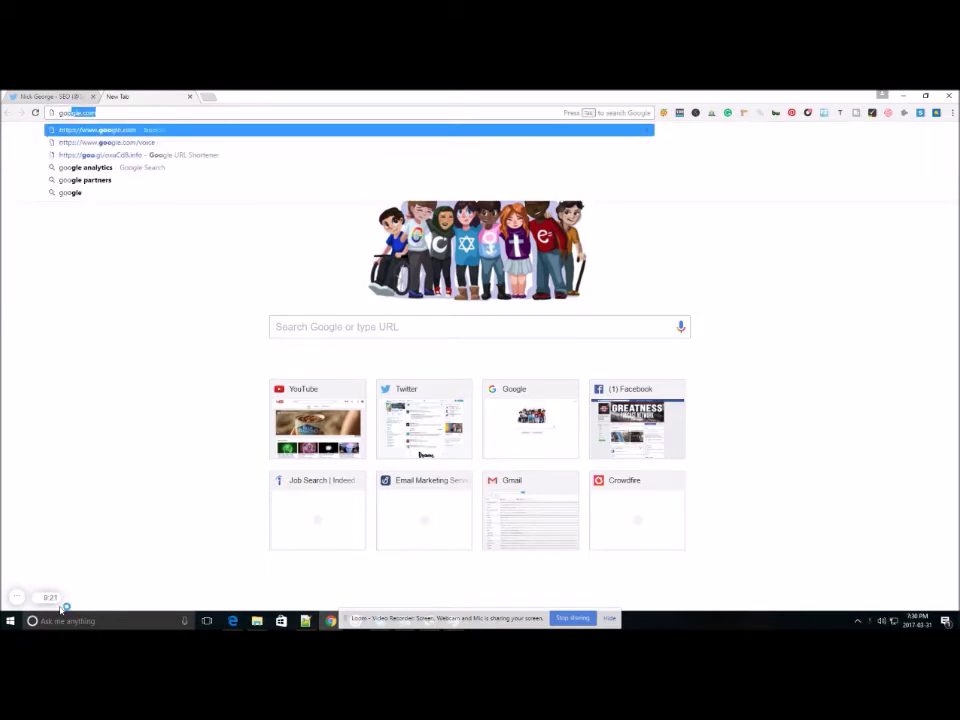
text(gle an)
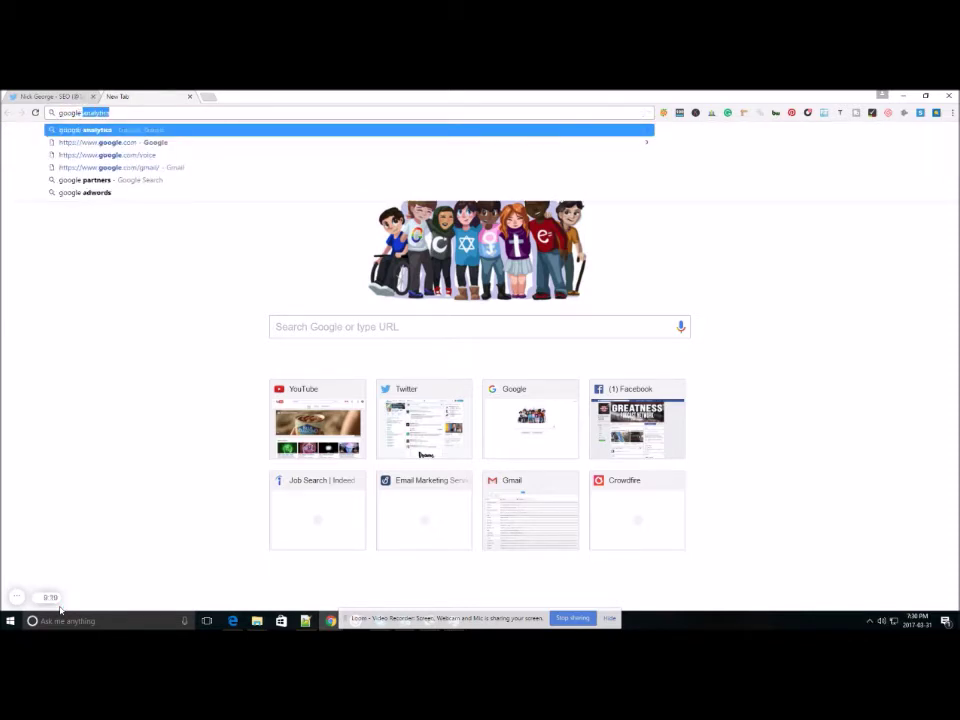
text(alytic)
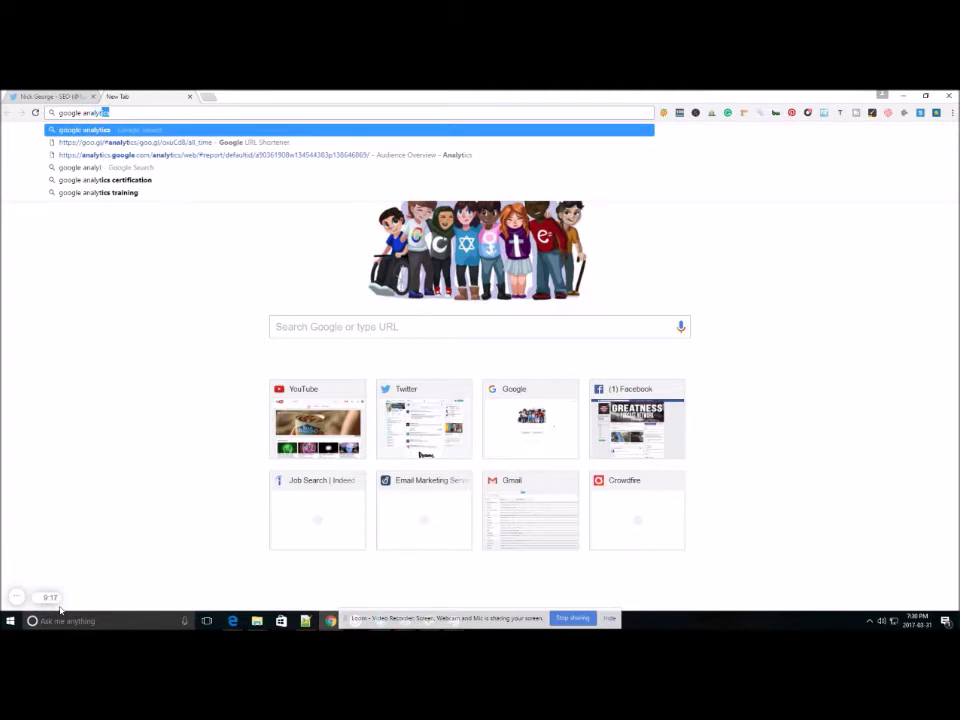
text(s)
key(Return)
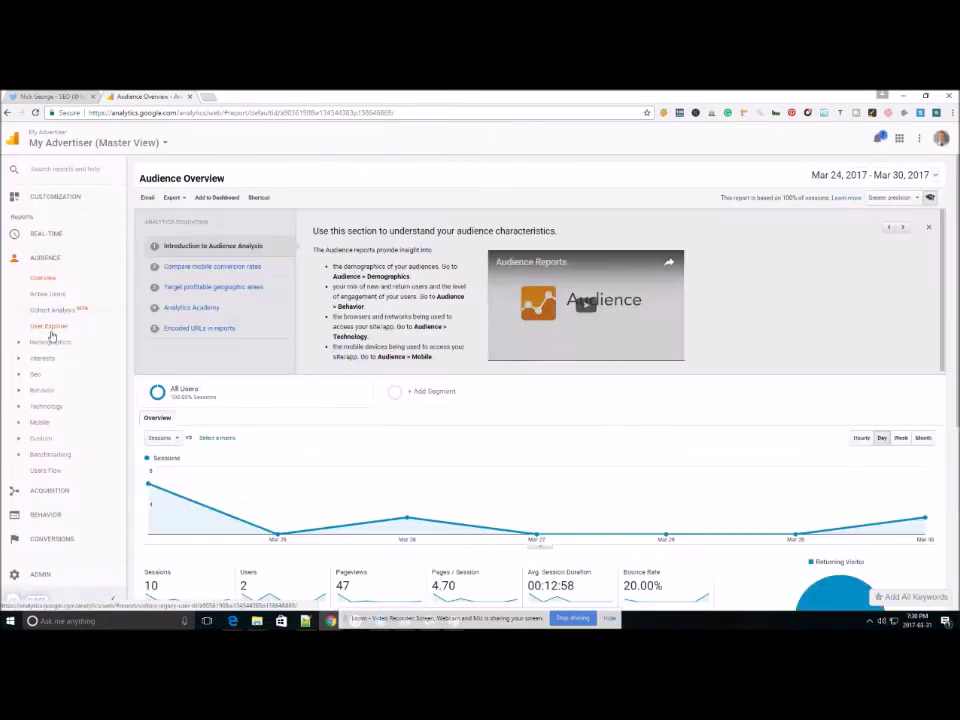
click(38, 575)
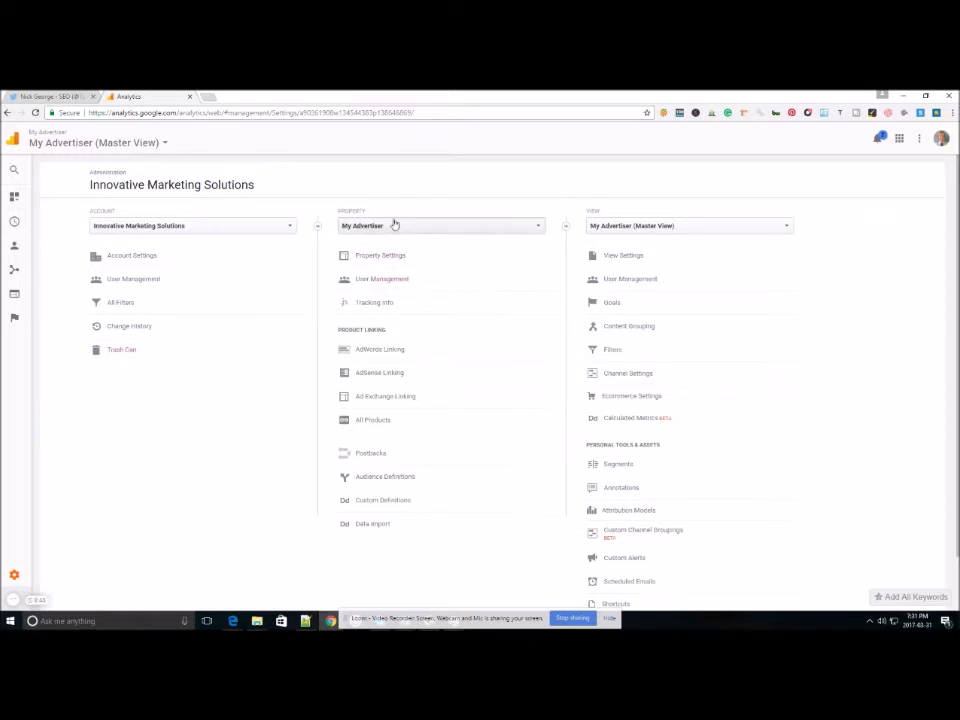
Step: Browse the Property dropdown to see the account's properties
click(437, 222)
click(473, 227)
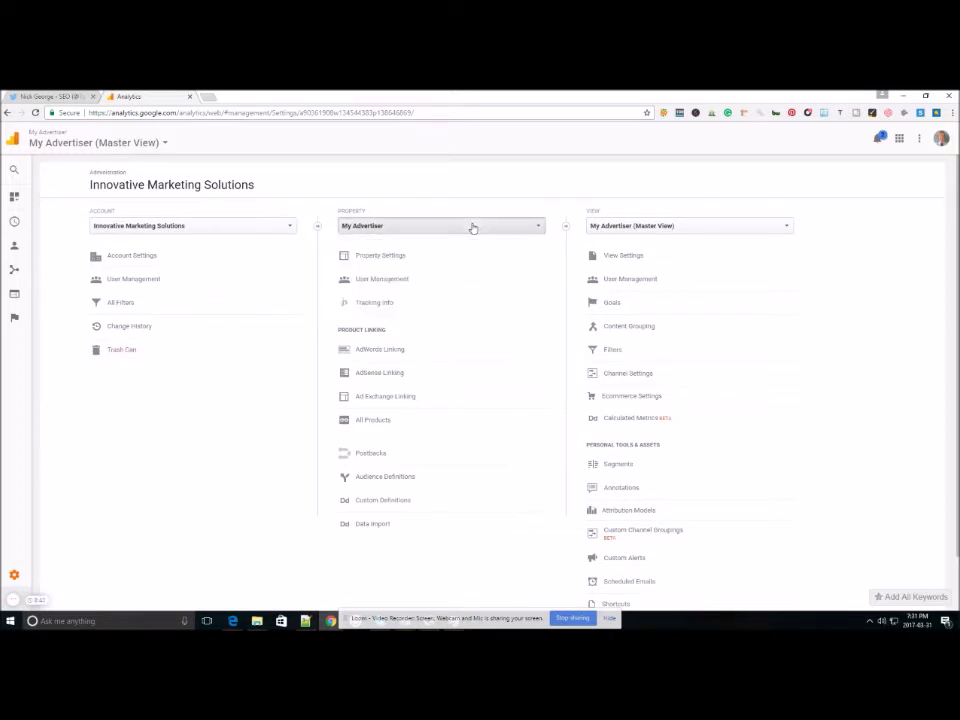
click(473, 227)
click(473, 227)
click(470, 225)
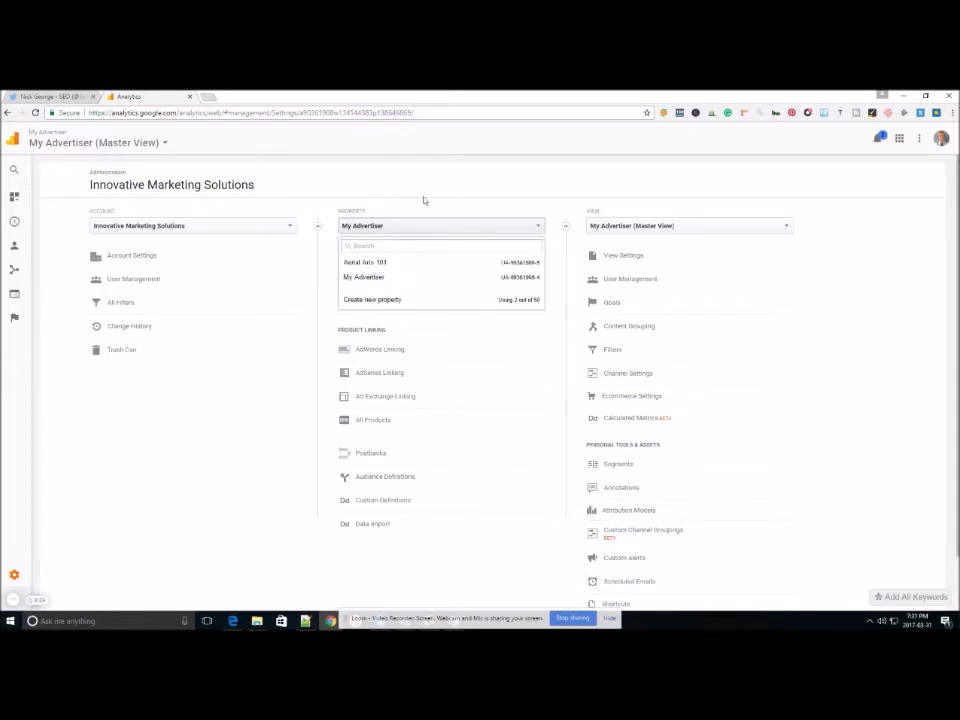
click(384, 169)
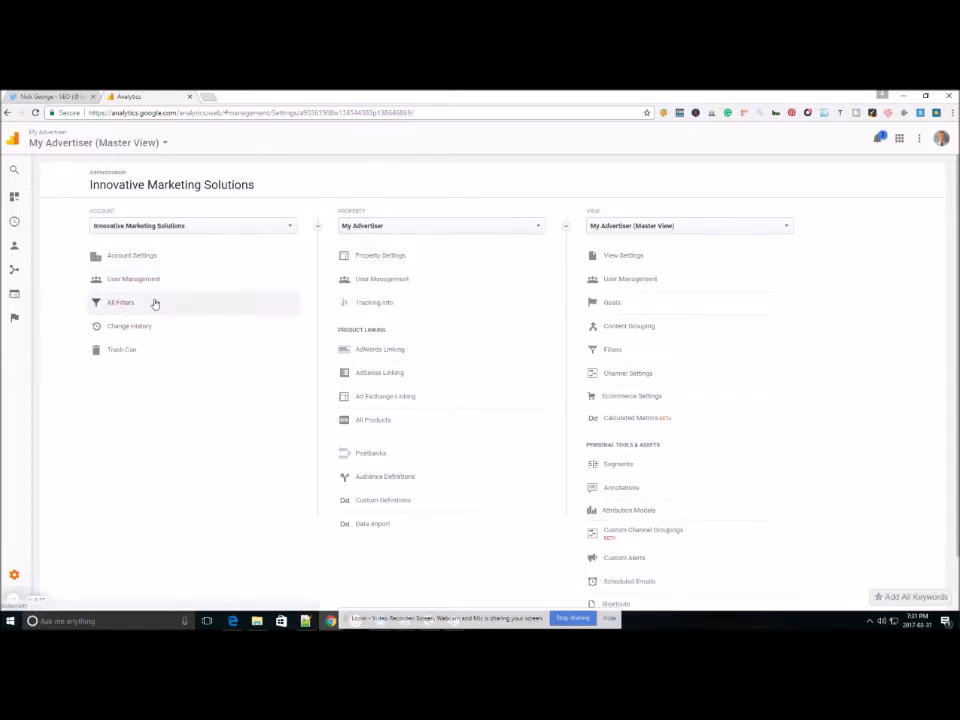
click(524, 230)
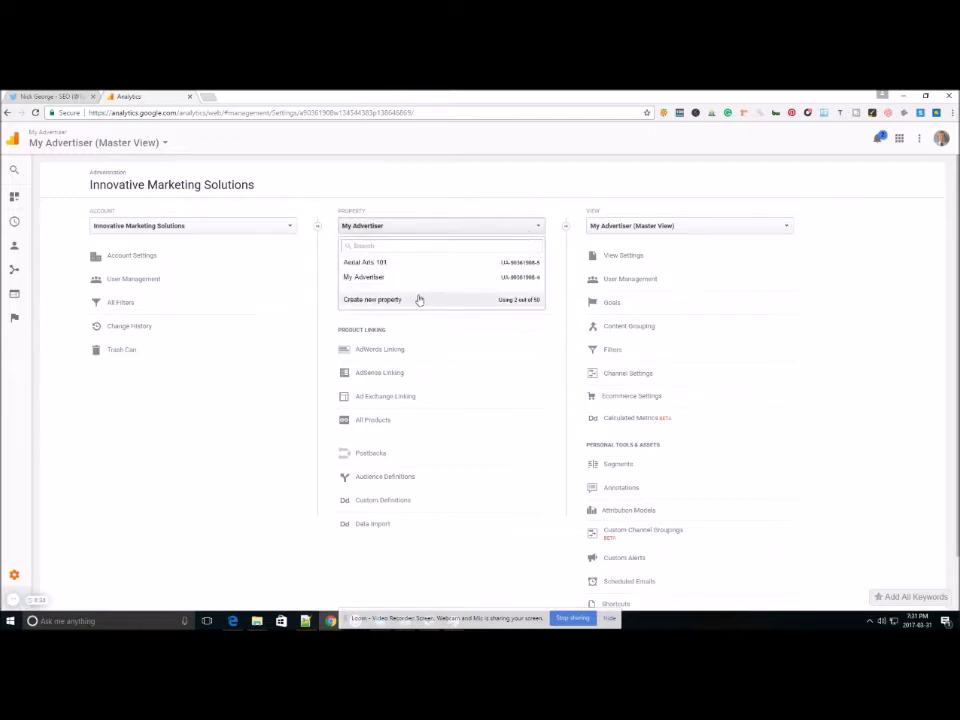
click(15, 575)
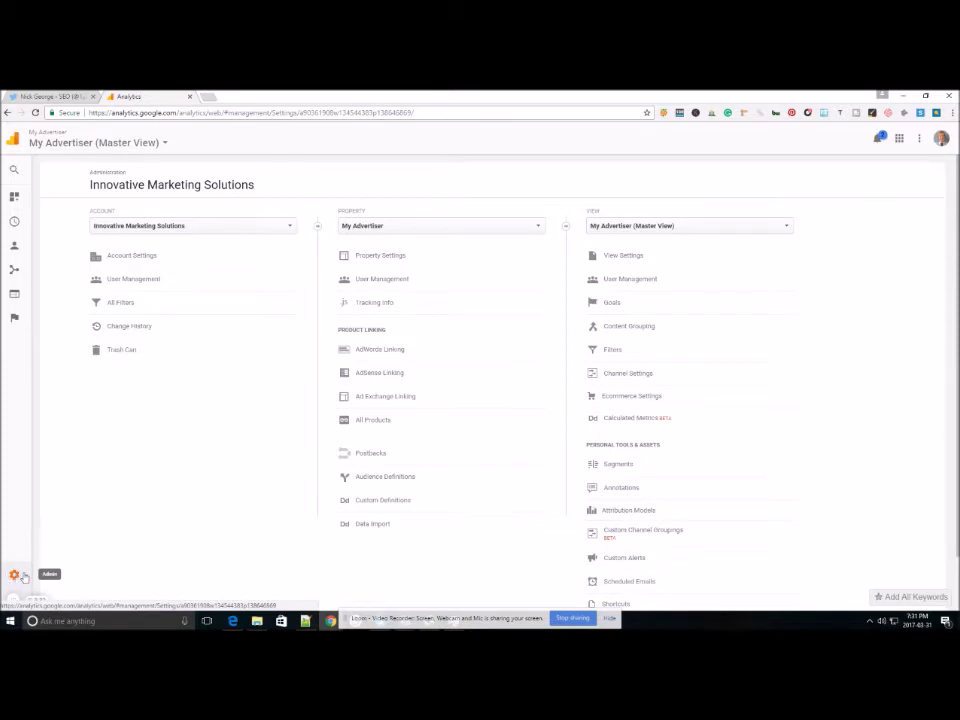
Step: Open the Create new property form, leave it unsaved, and expand Tracking Info
click(538, 227)
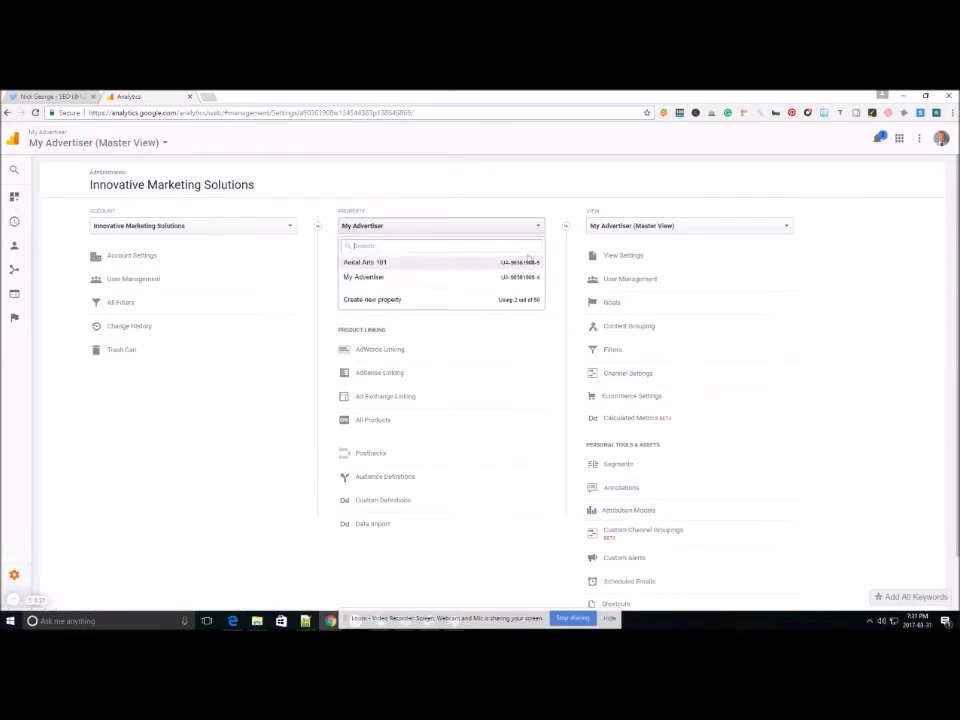
click(491, 302)
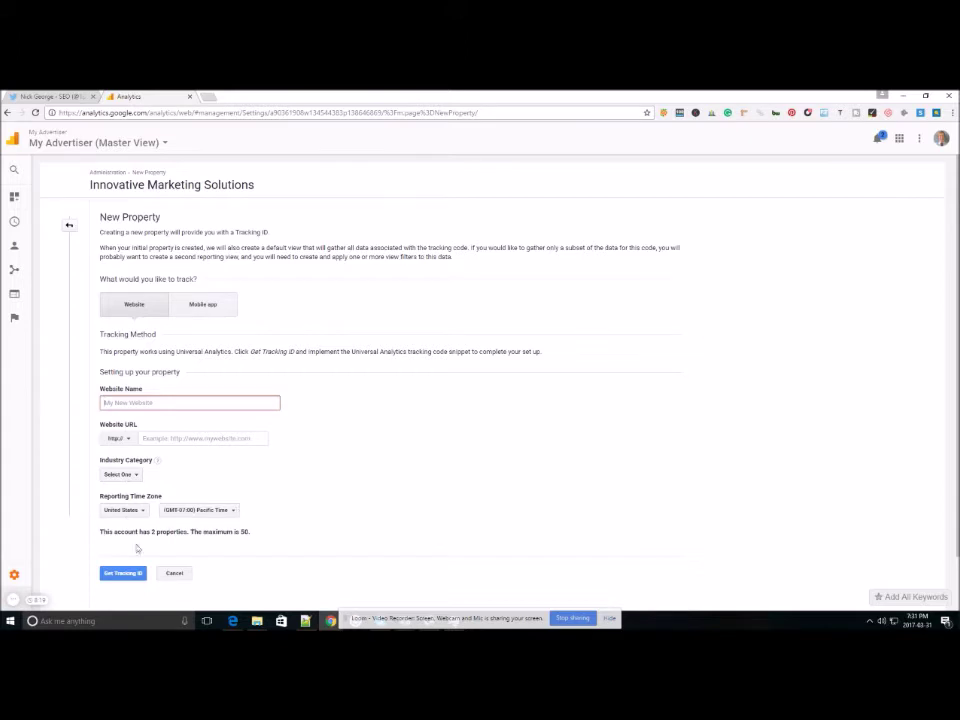
click(70, 225)
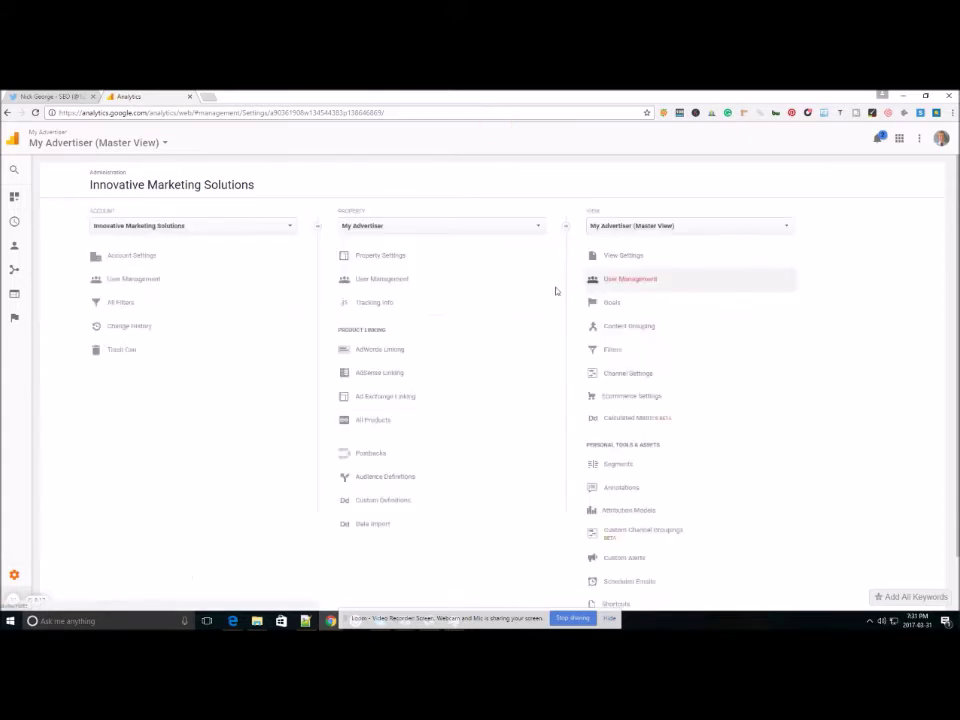
click(424, 306)
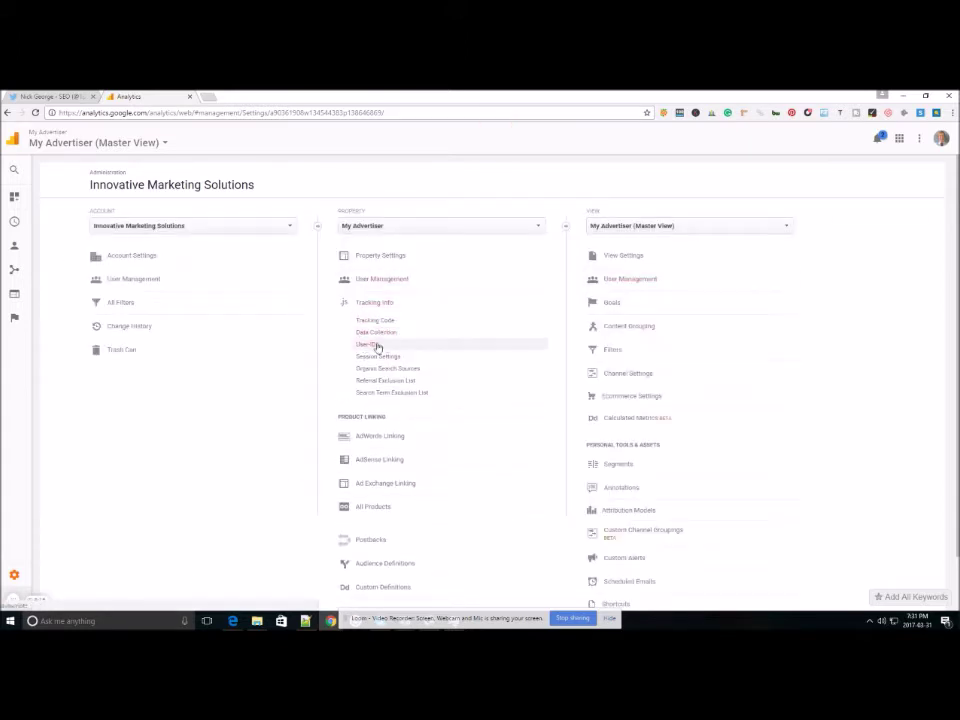
Step: Show the property's Website tracking code, select the snippet, then view the page source
click(376, 320)
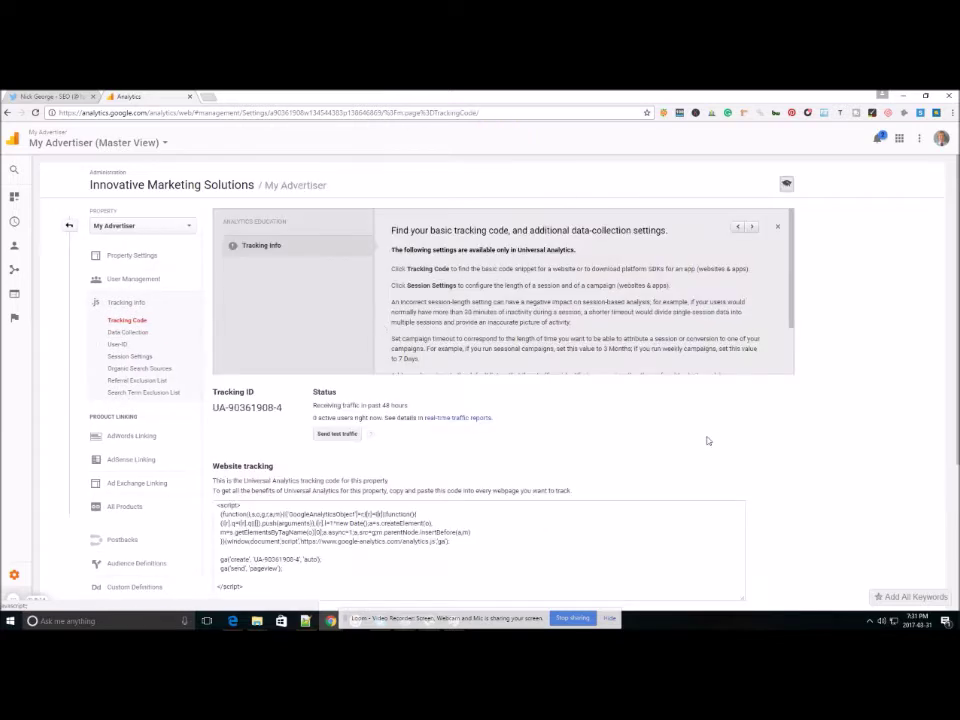
scroll(769, 390, down, 4)
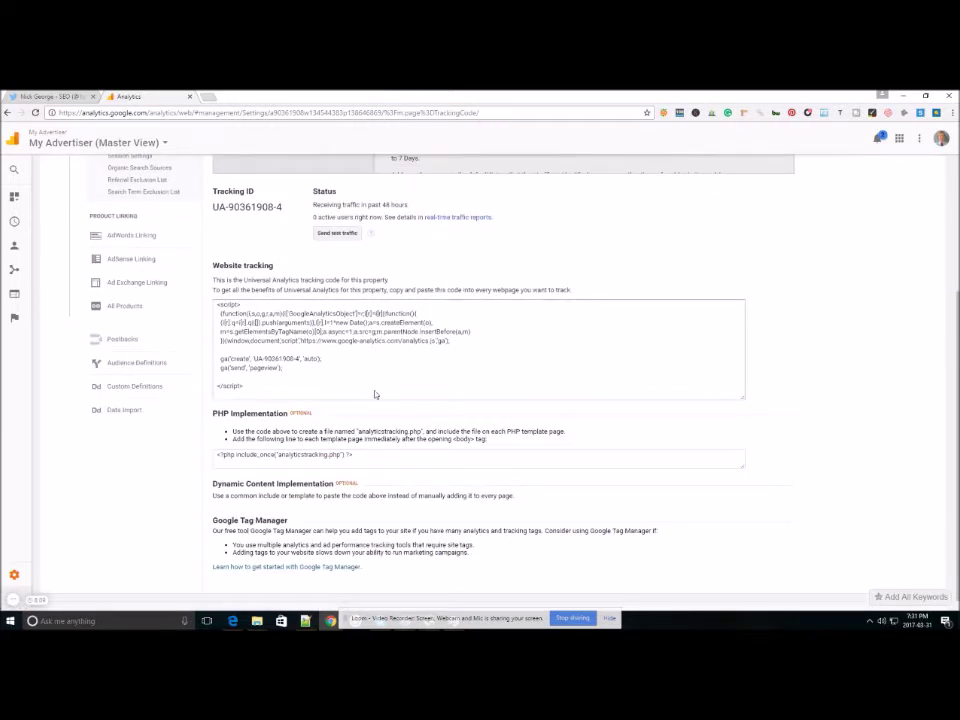
scroll(375, 394, down, 1)
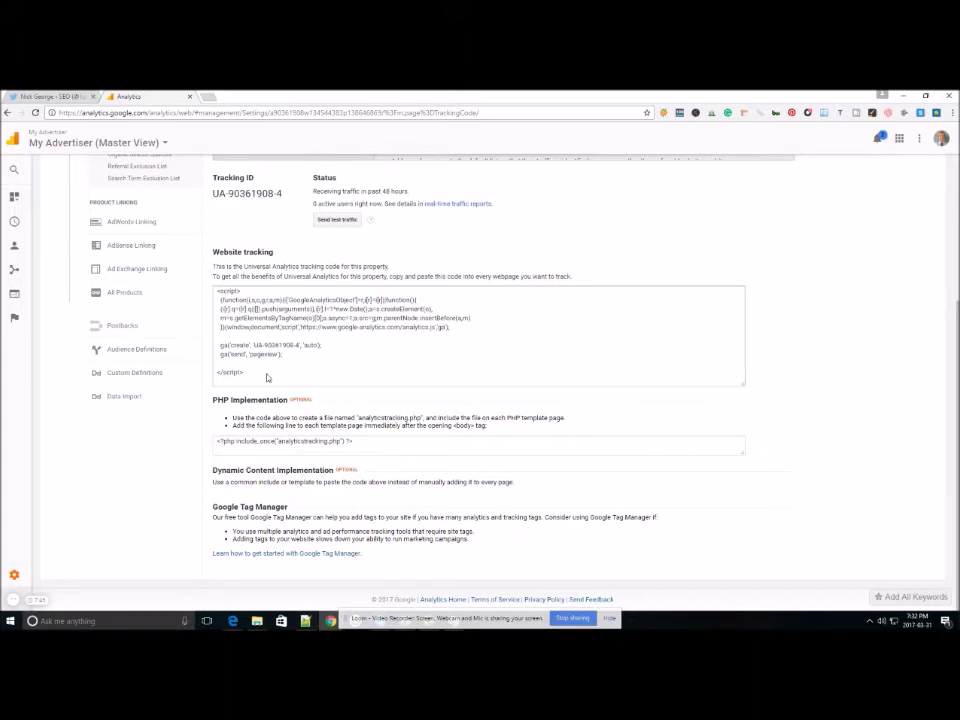
click(264, 376)
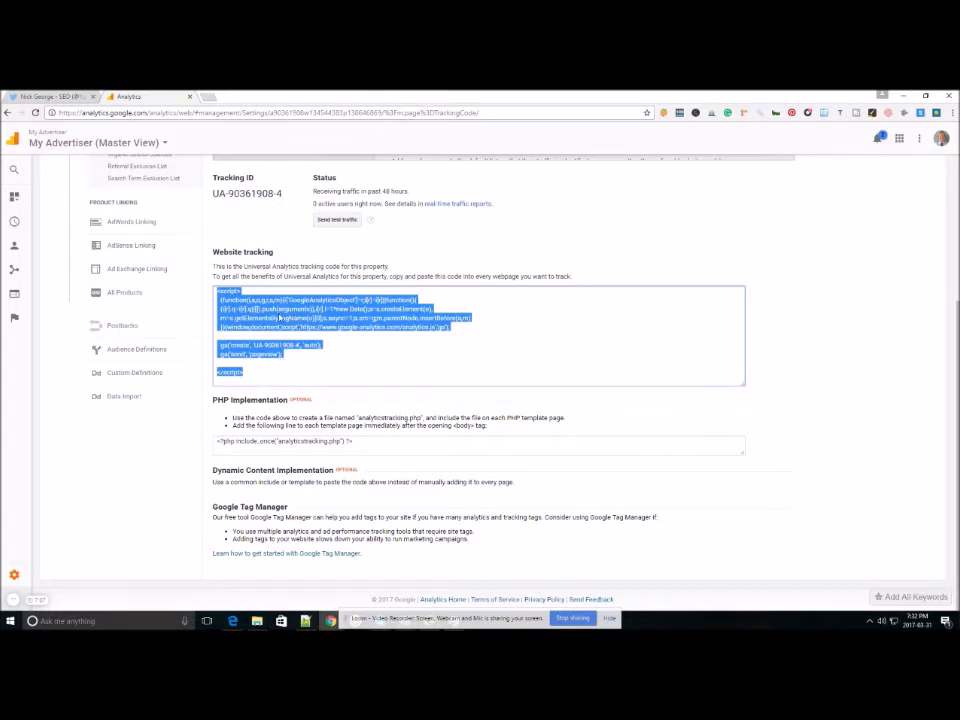
click(559, 268)
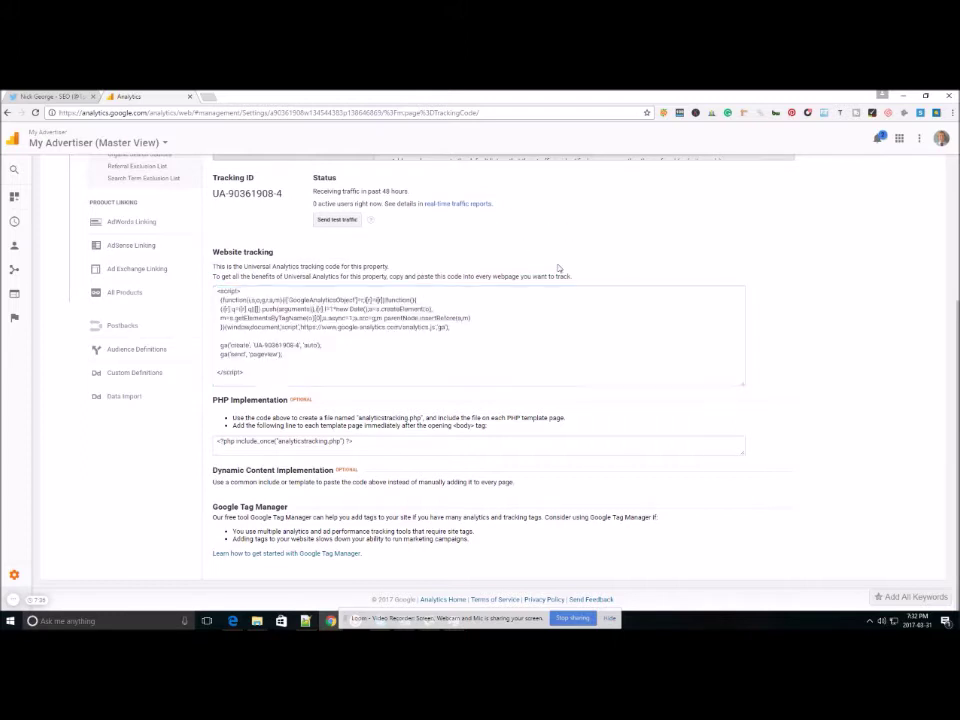
right_click(559, 268)
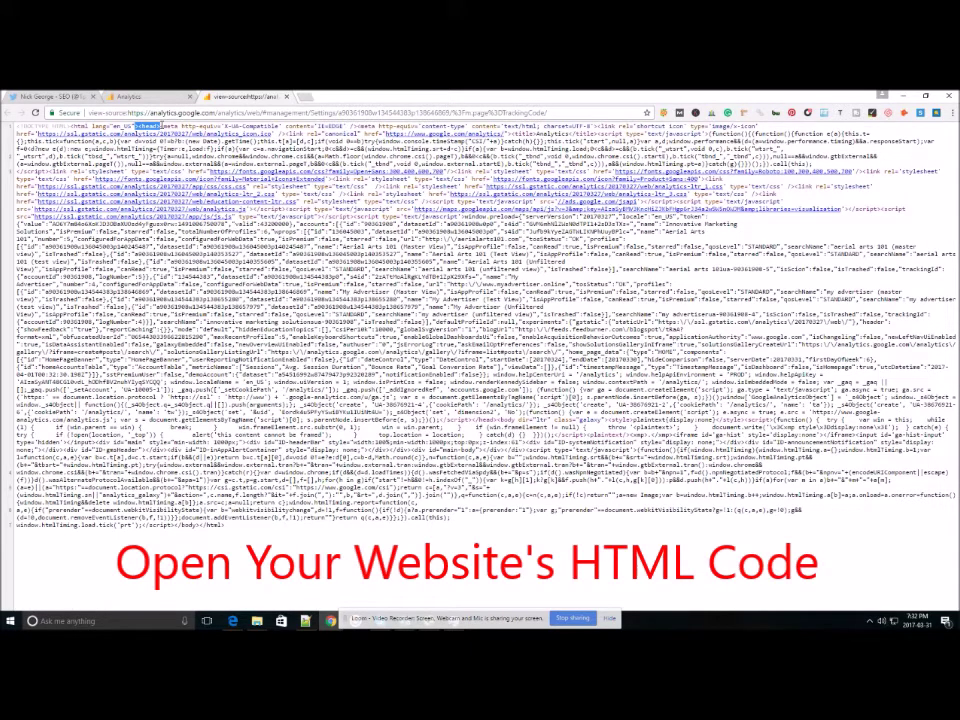
Step: Select the script text and a long source line to inspect the tracking code, then clear the selection
double_click(478, 420)
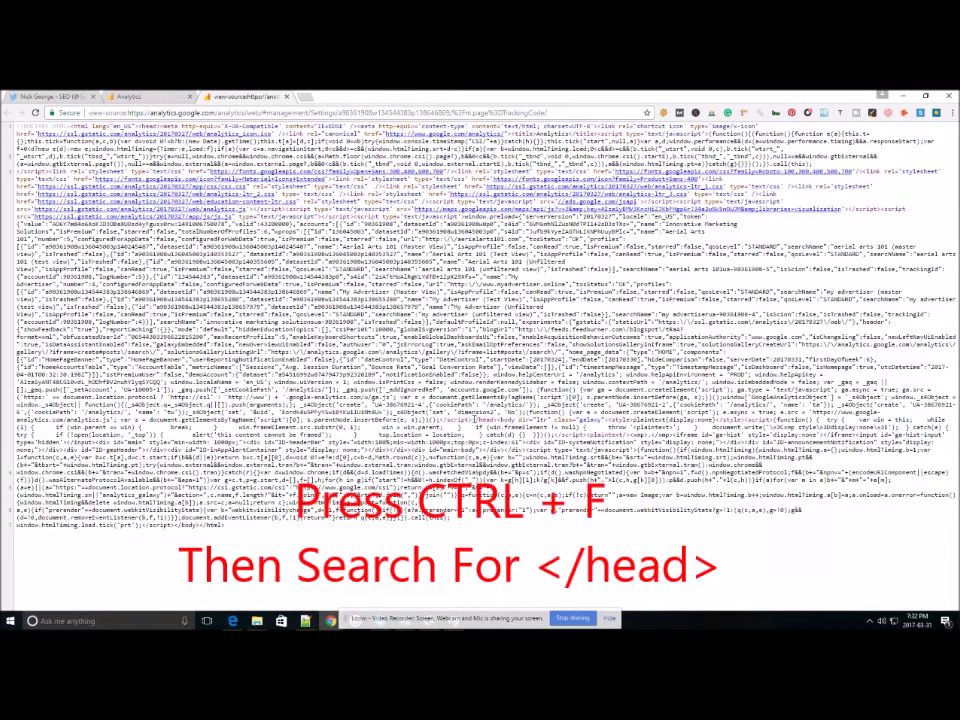
triple_click(355, 315)
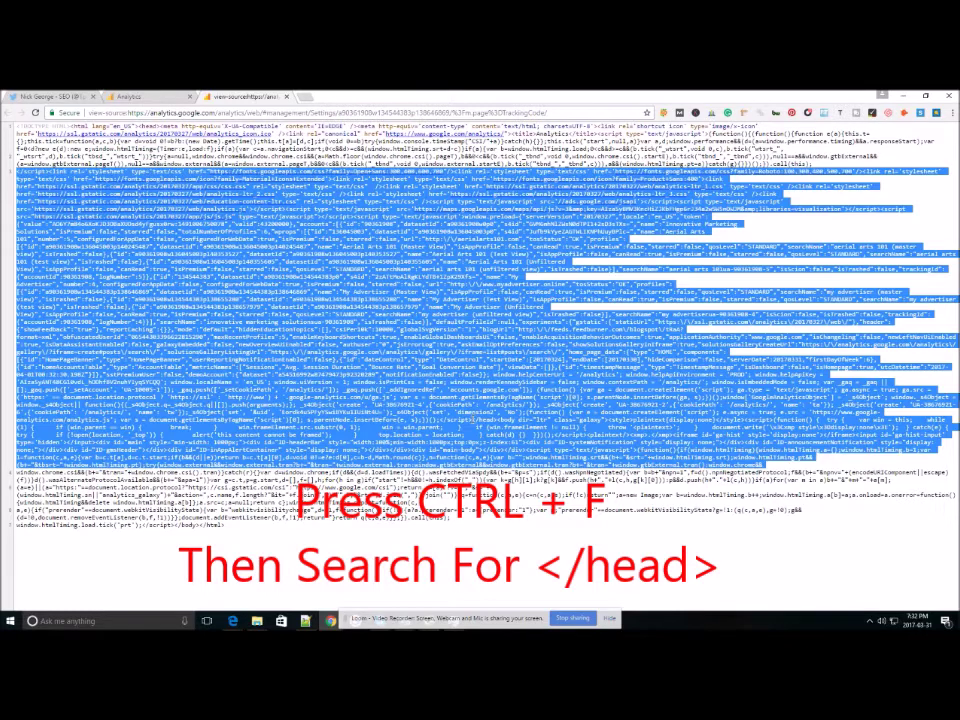
click(355, 315)
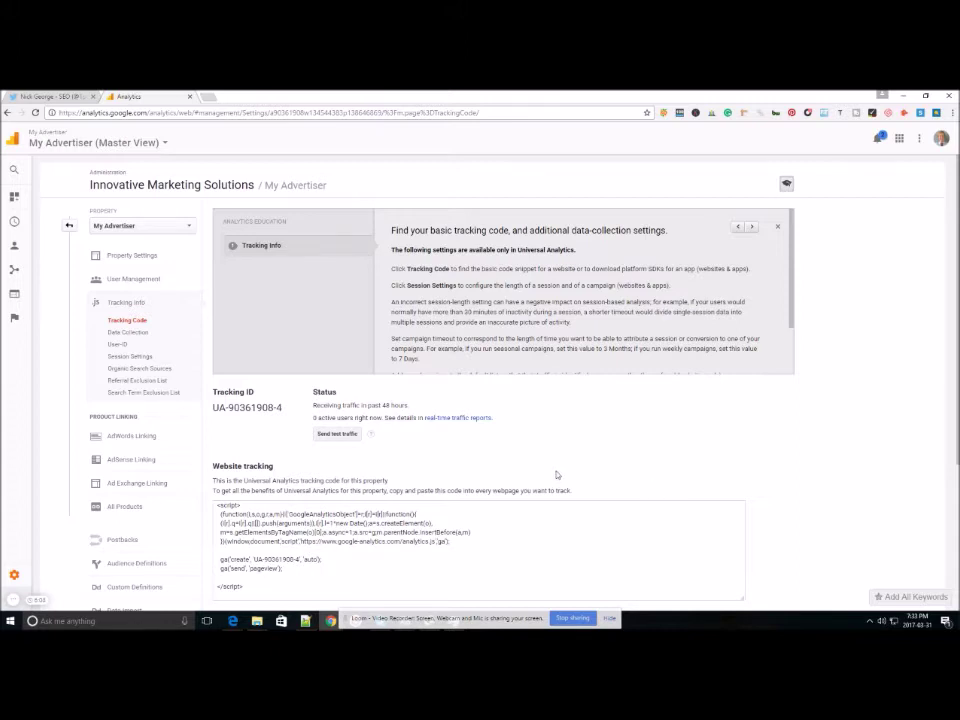
Step: Go back to Admin, collapse Tracking Info, and list the Master, Test and Unfiltered views
click(67, 229)
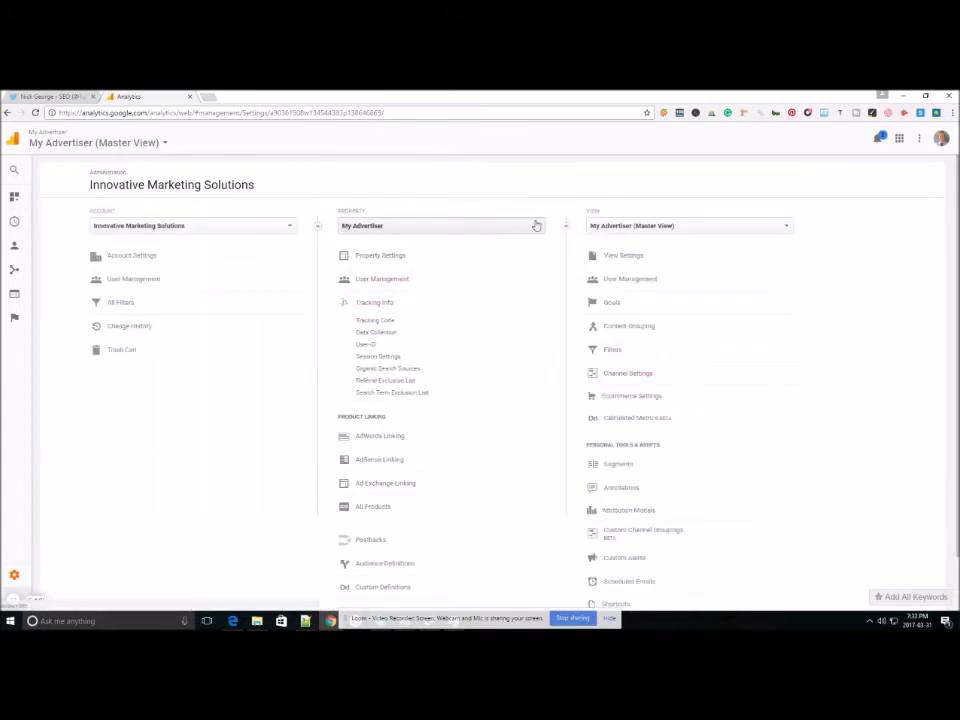
click(345, 302)
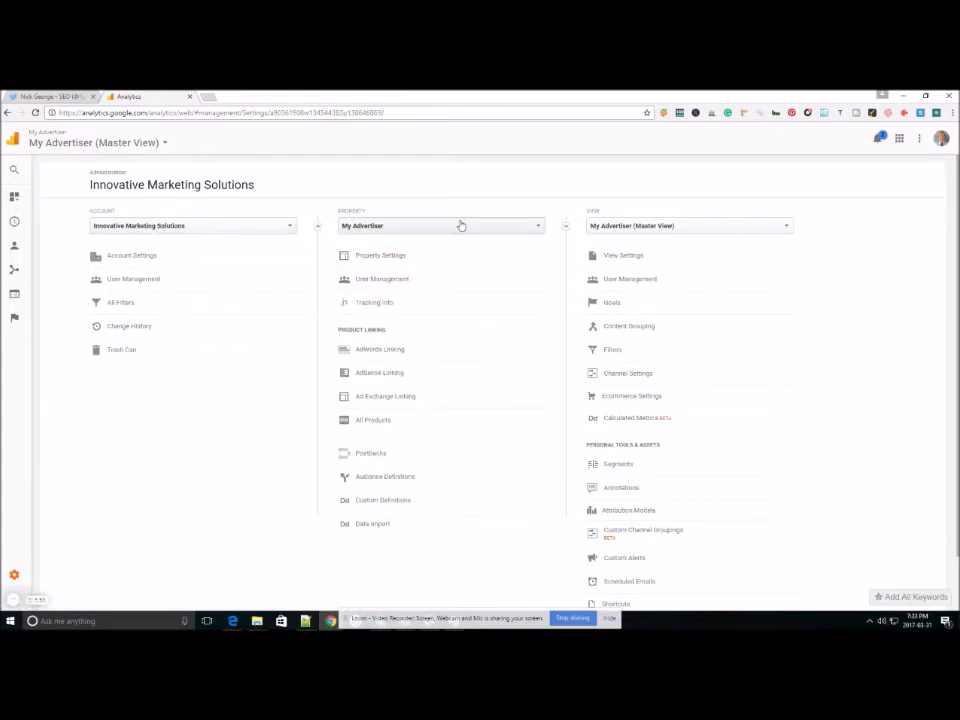
click(786, 225)
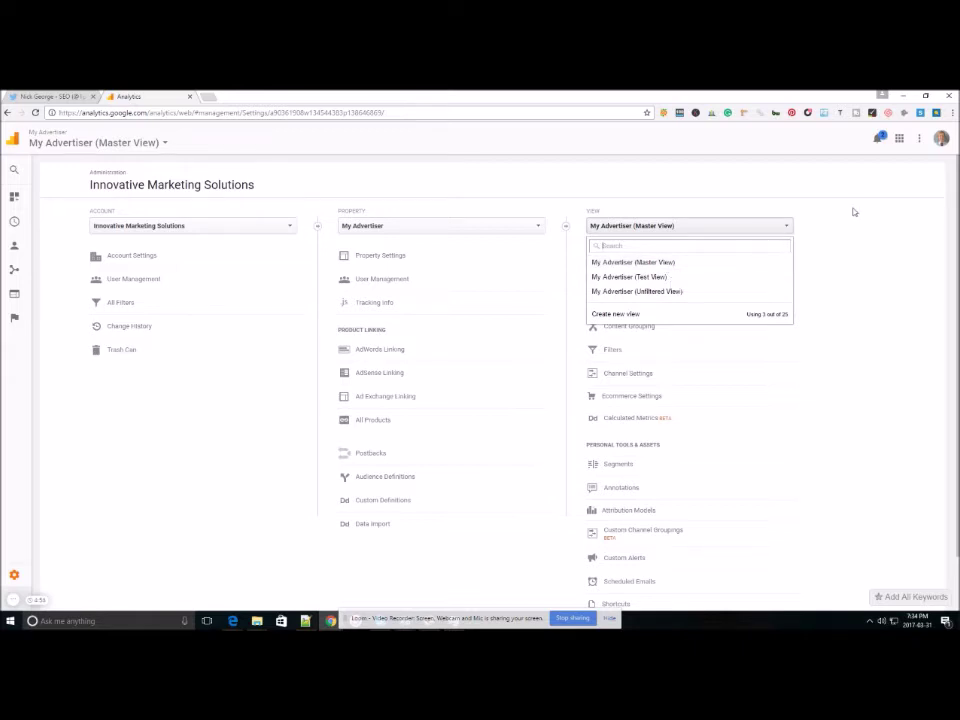
Step: Open the New Reporting View form and leave it without saving
click(634, 314)
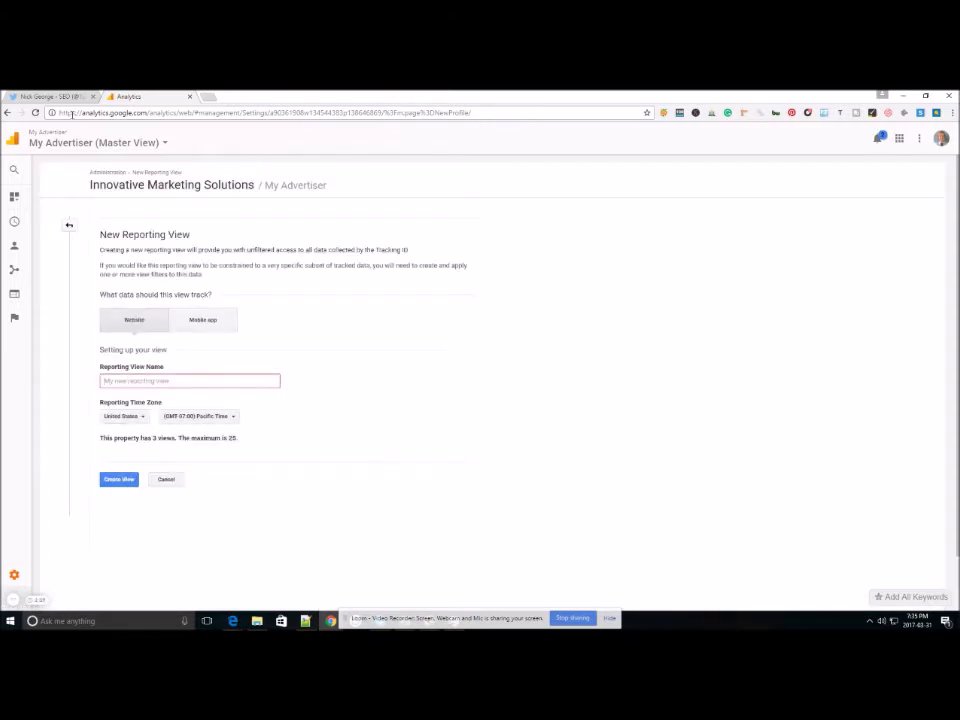
click(71, 227)
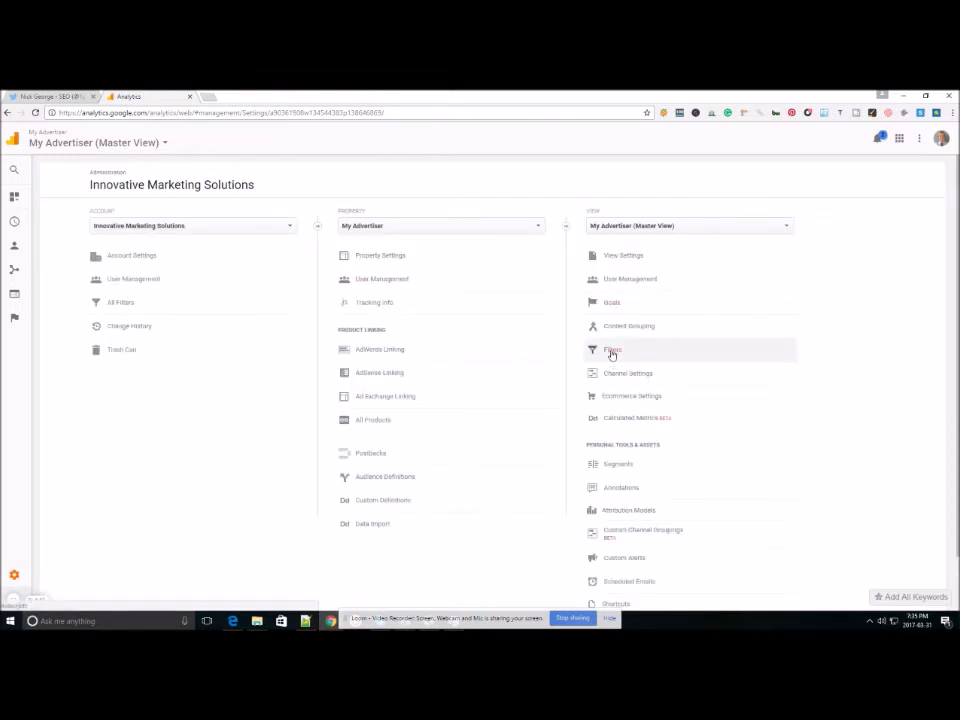
Step: Switch to the Test View and open its Filters list
click(735, 226)
click(663, 276)
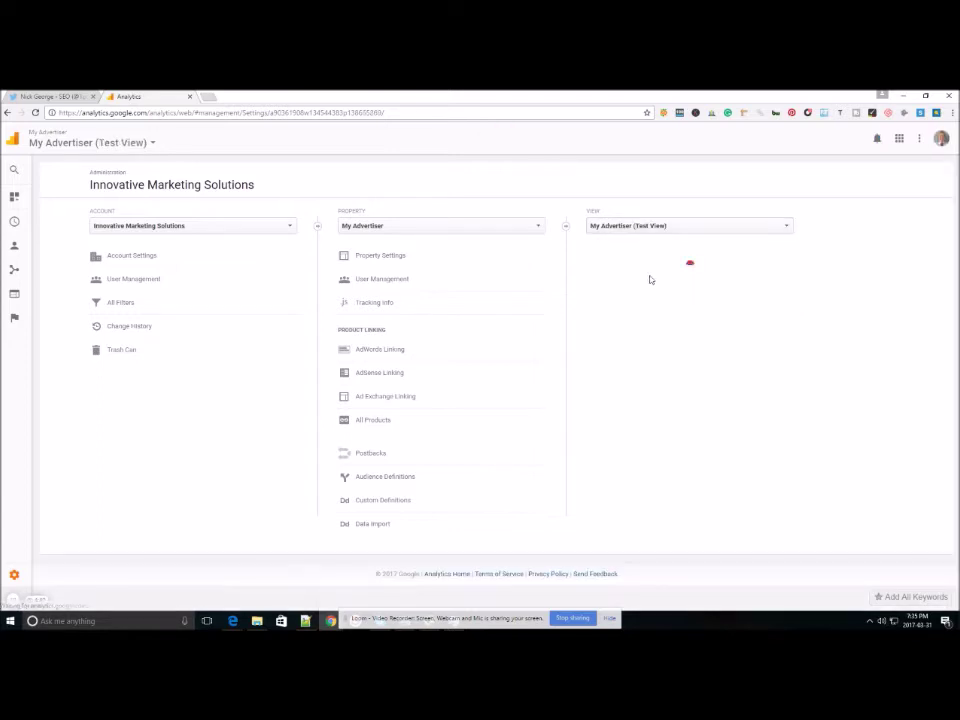
click(613, 355)
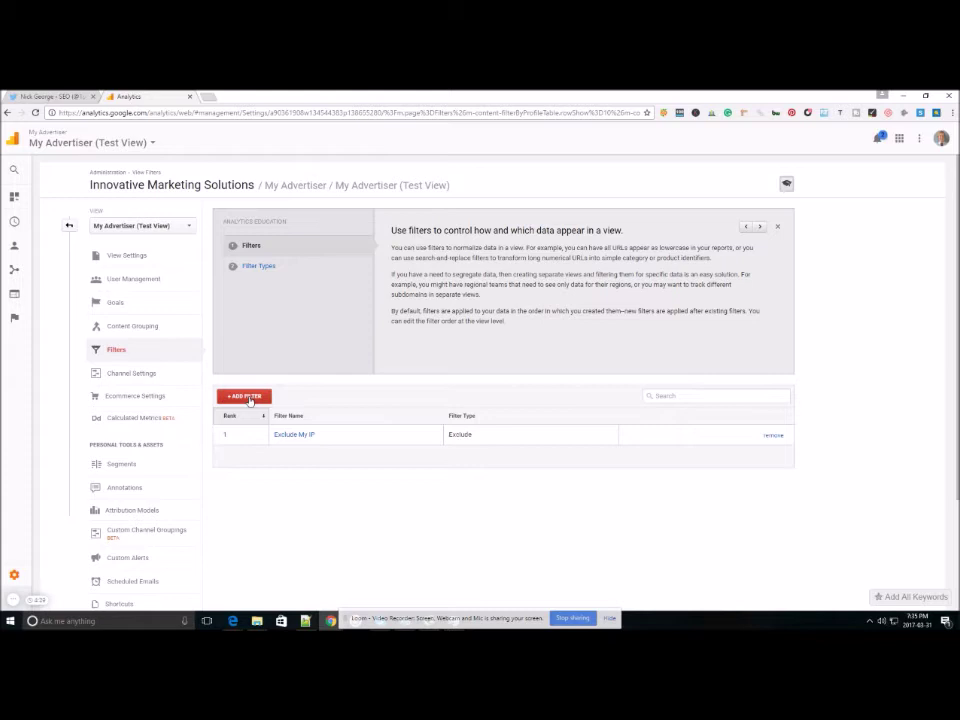
Step: Draft an Exclude filter 'Exclude Your ip' for traffic from IP addresses that are equal to
click(249, 398)
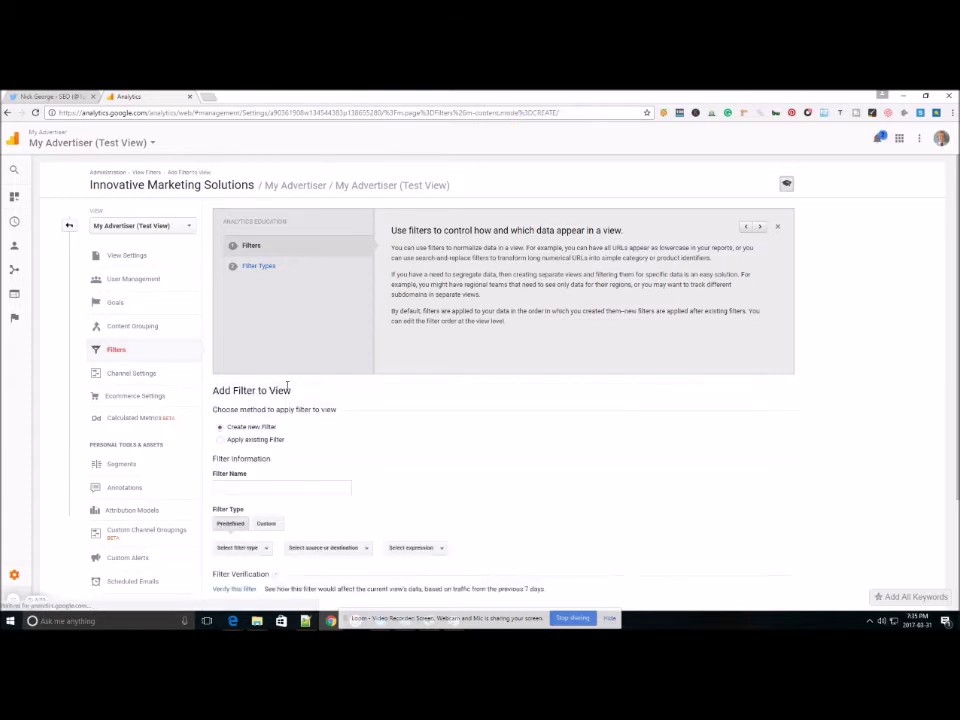
scroll(318, 433, down, 3)
click(287, 341)
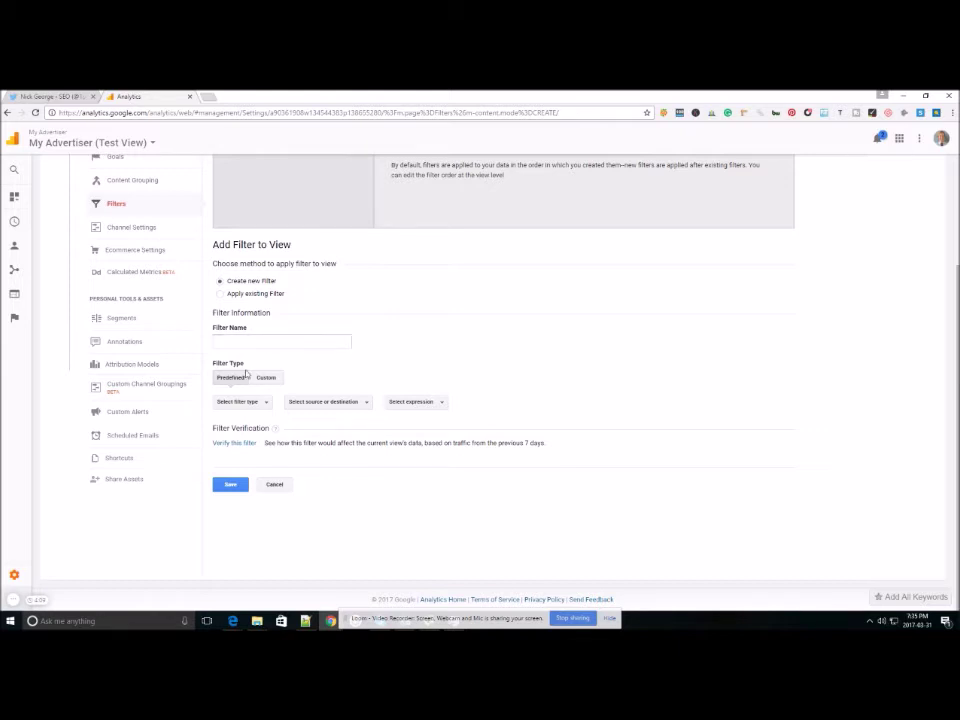
click(229, 344)
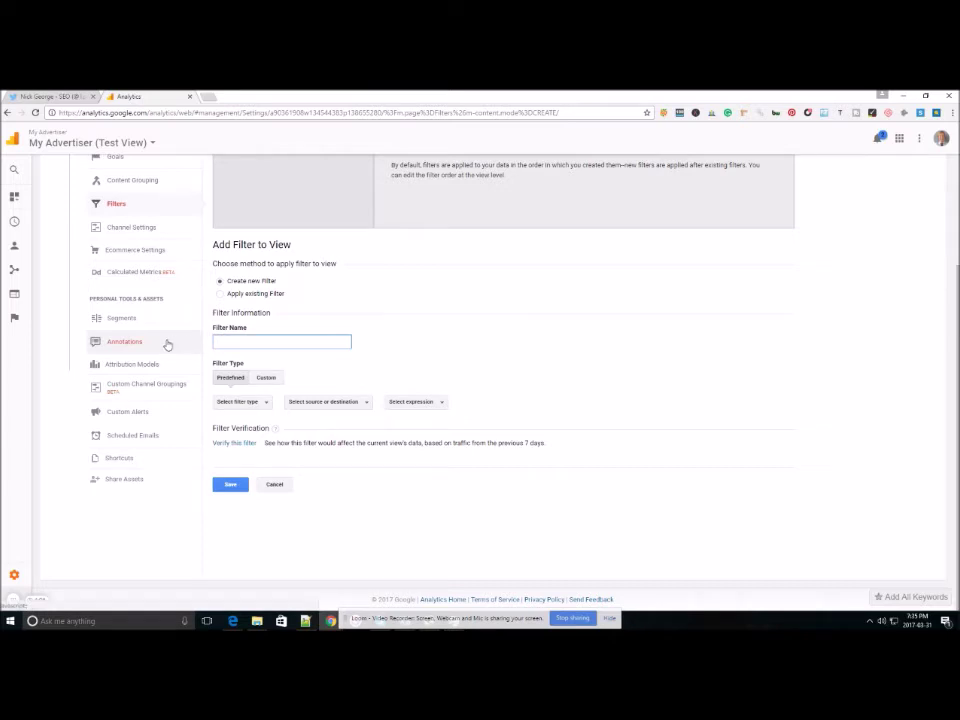
text(Exclude Your ip)
click(242, 401)
click(236, 419)
click(325, 402)
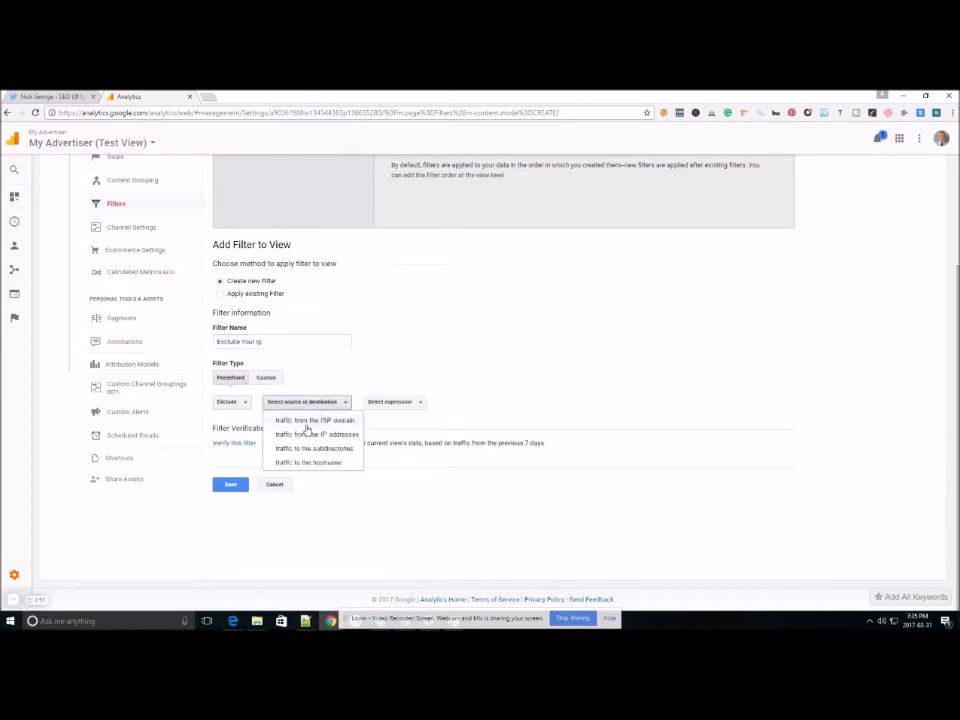
click(311, 434)
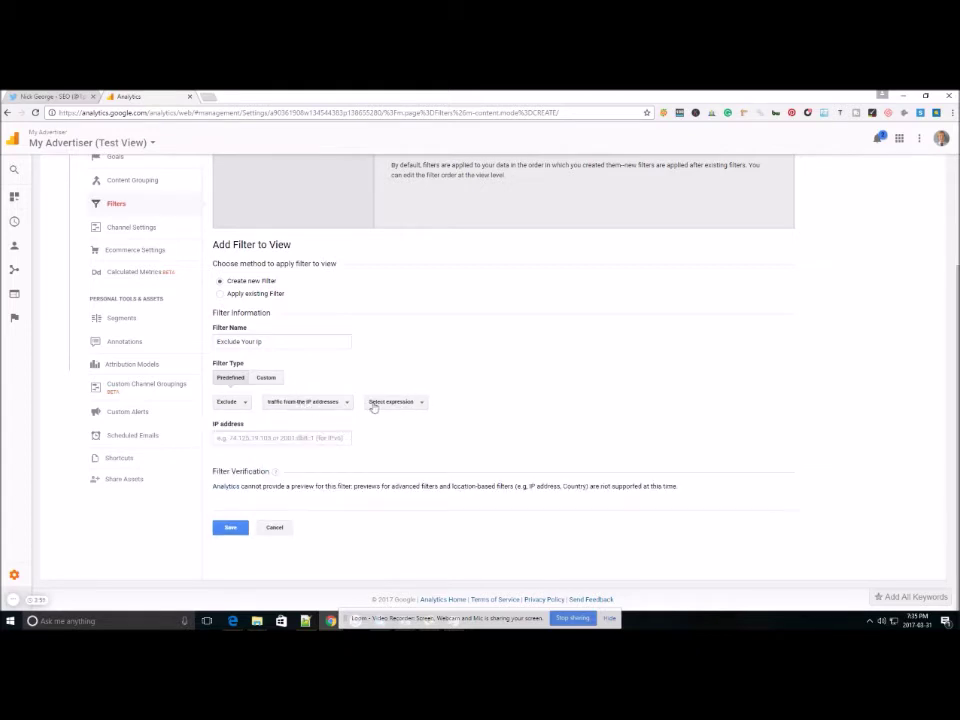
click(393, 402)
click(399, 420)
Step: Discard the unsaved filter draft and return to the Test View's filter list
scroll(175, 271, up, 3)
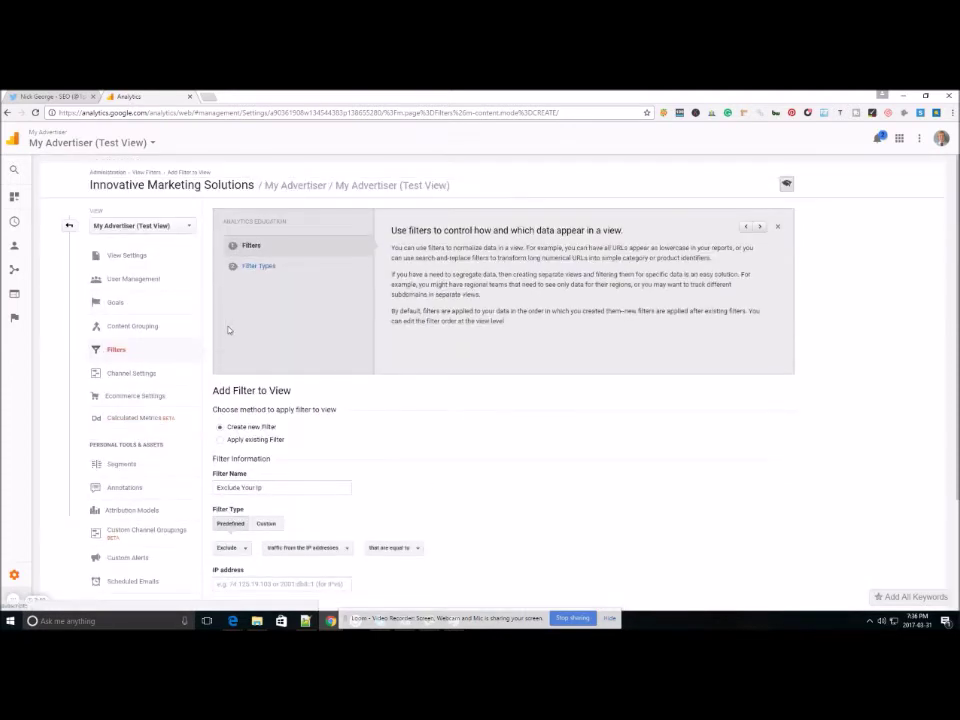
click(147, 358)
click(522, 187)
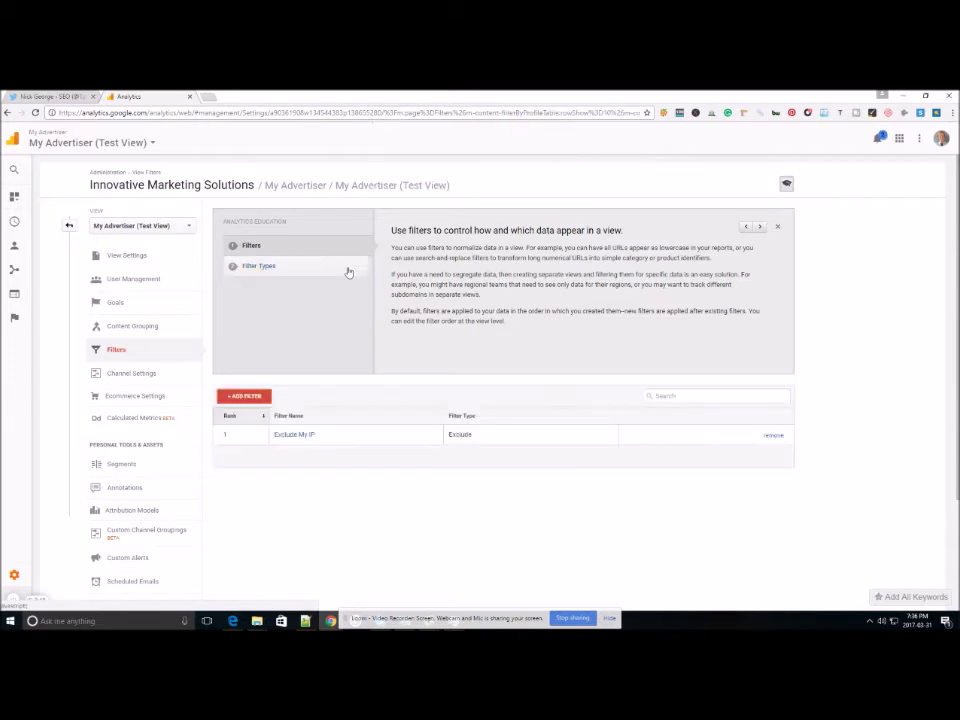
Step: Switch to the Master View, apply the existing Exclude My IP filter, save, and return to Admin
click(176, 229)
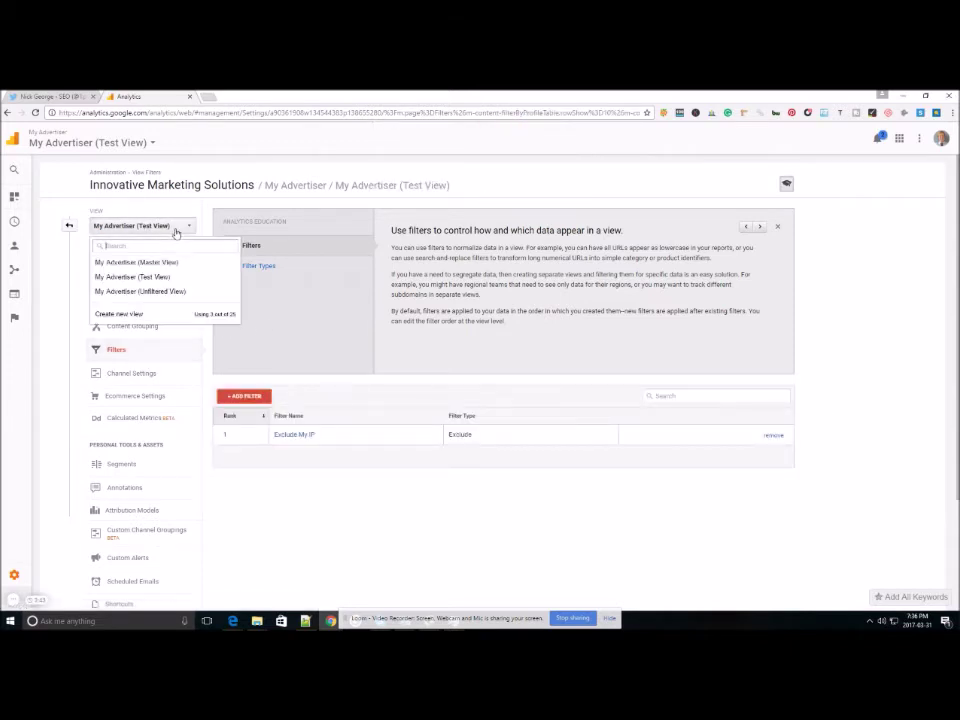
click(150, 262)
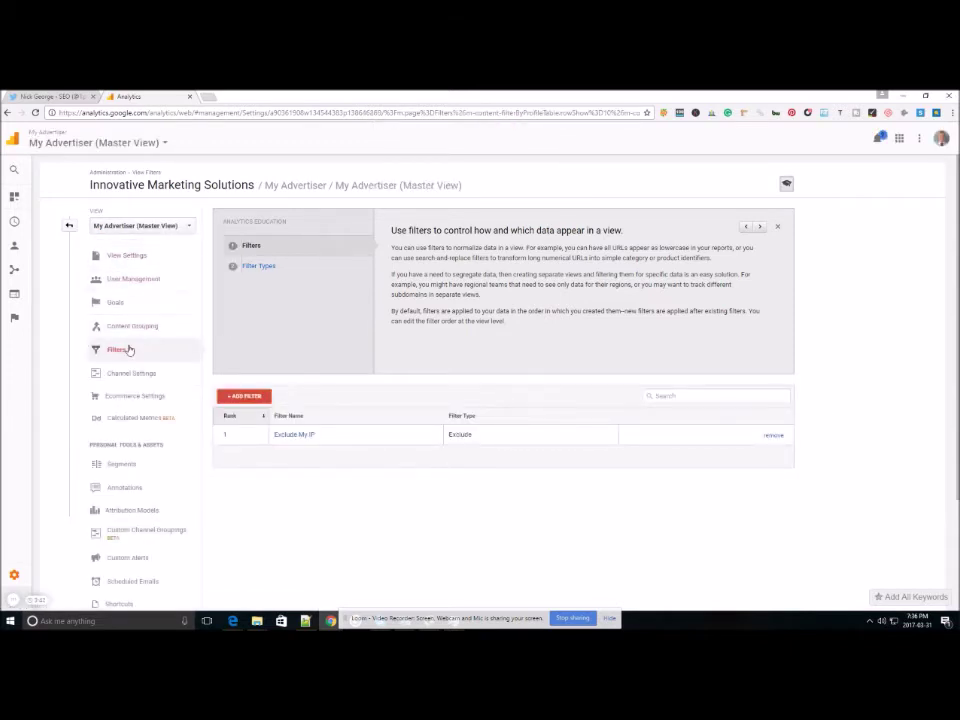
click(244, 396)
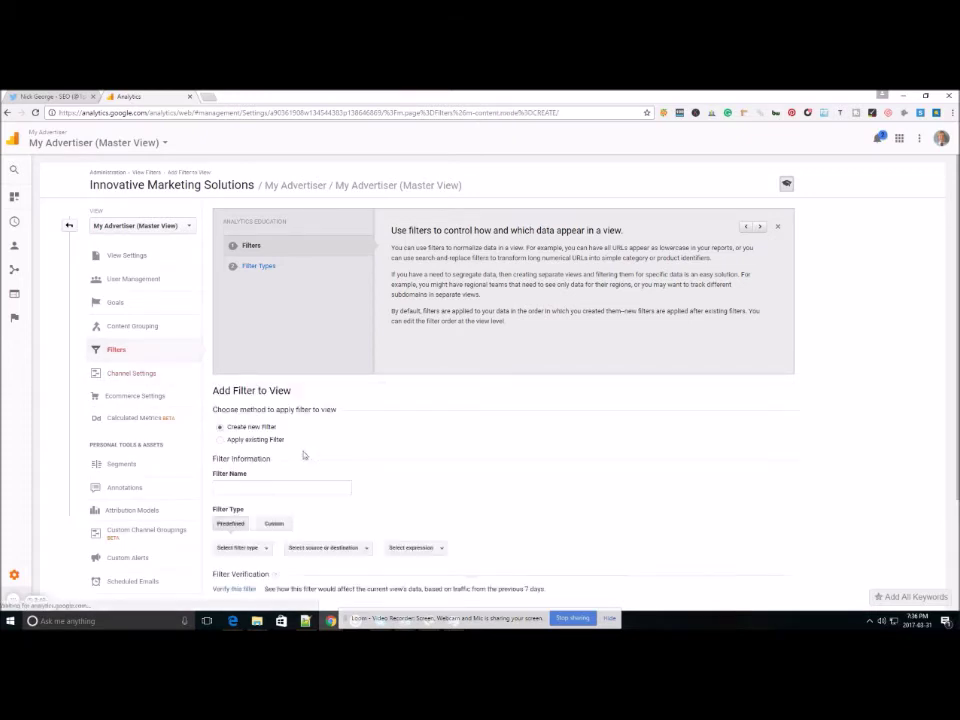
scroll(392, 463, down, 3)
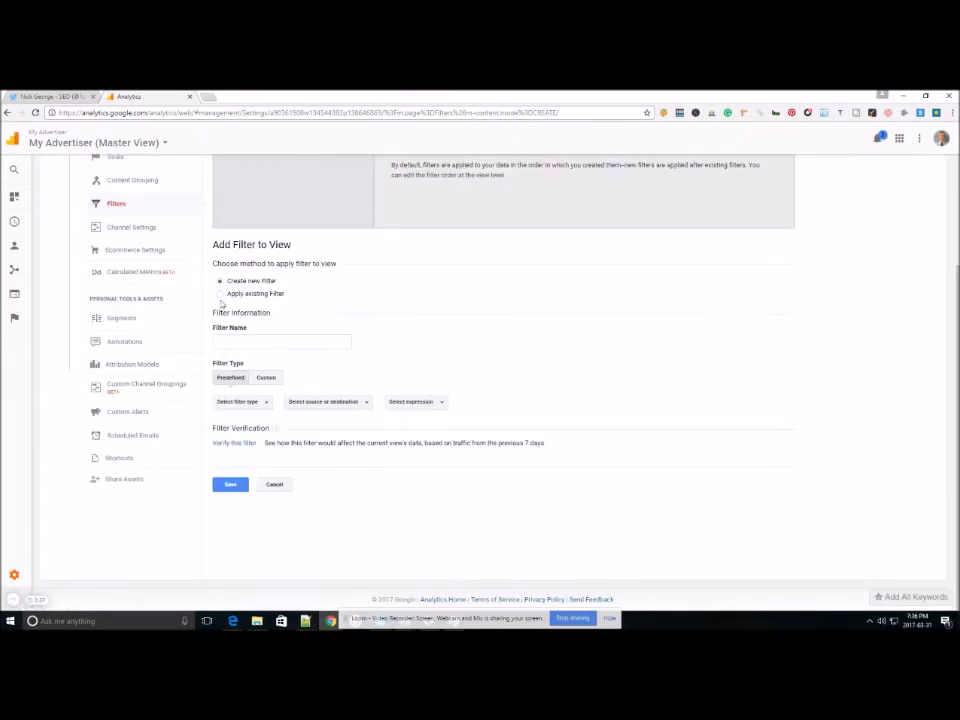
click(220, 294)
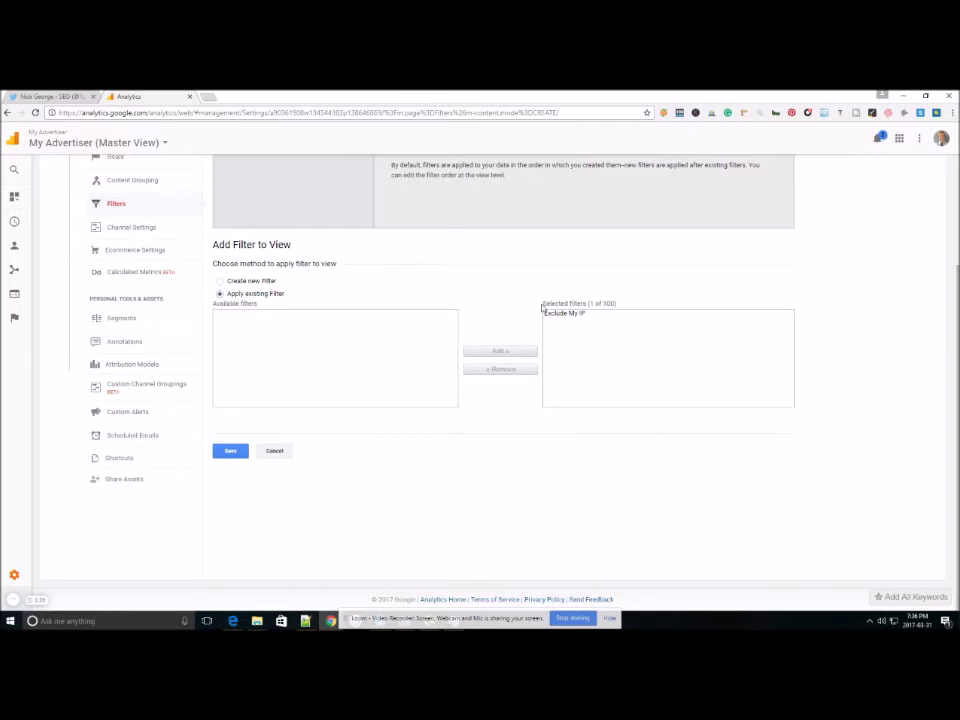
click(574, 314)
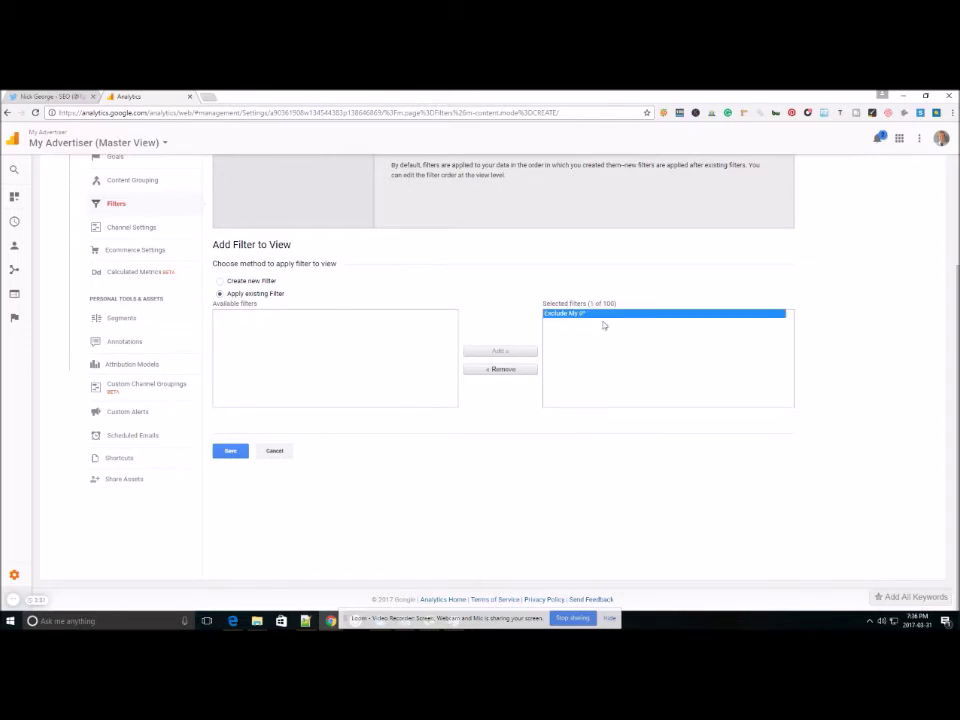
click(231, 451)
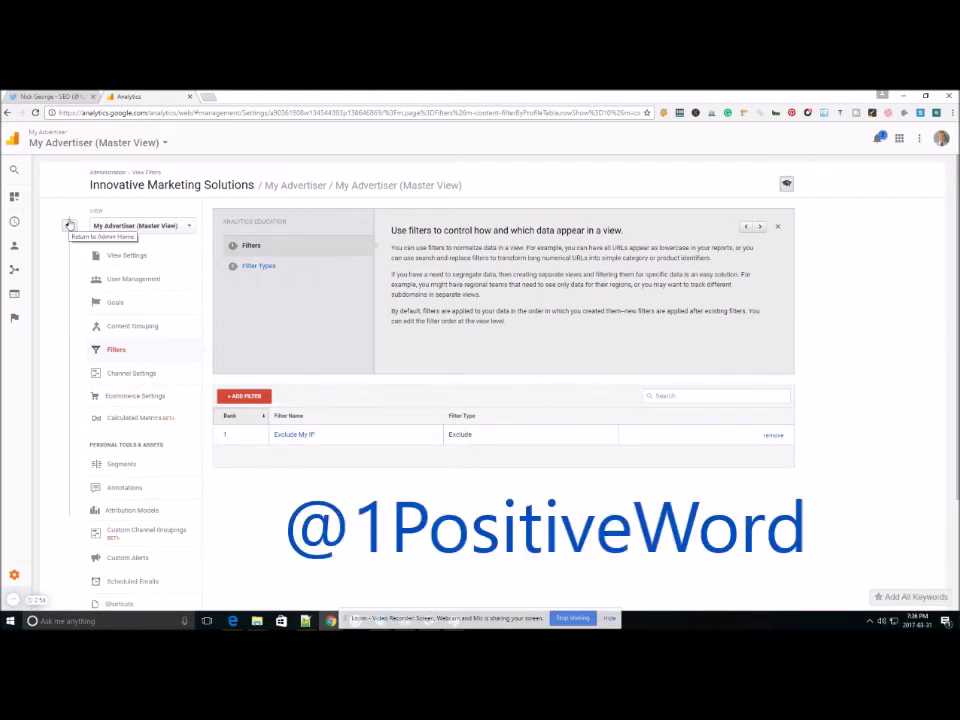
click(69, 225)
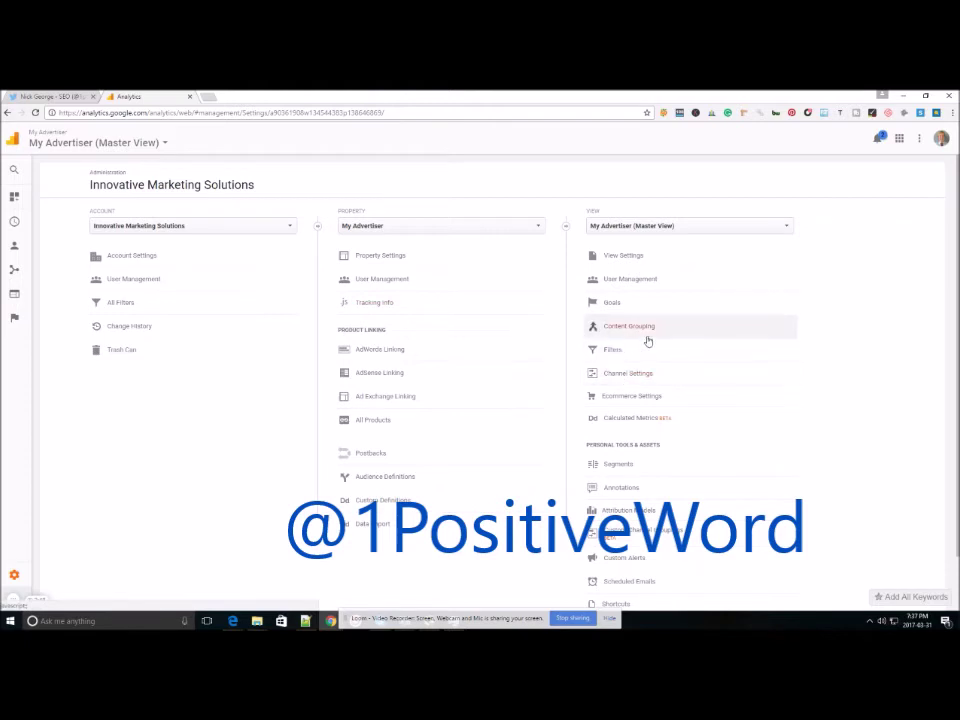
Step: Open Goals for the Test View and start a new goal from the Create an account template
click(636, 303)
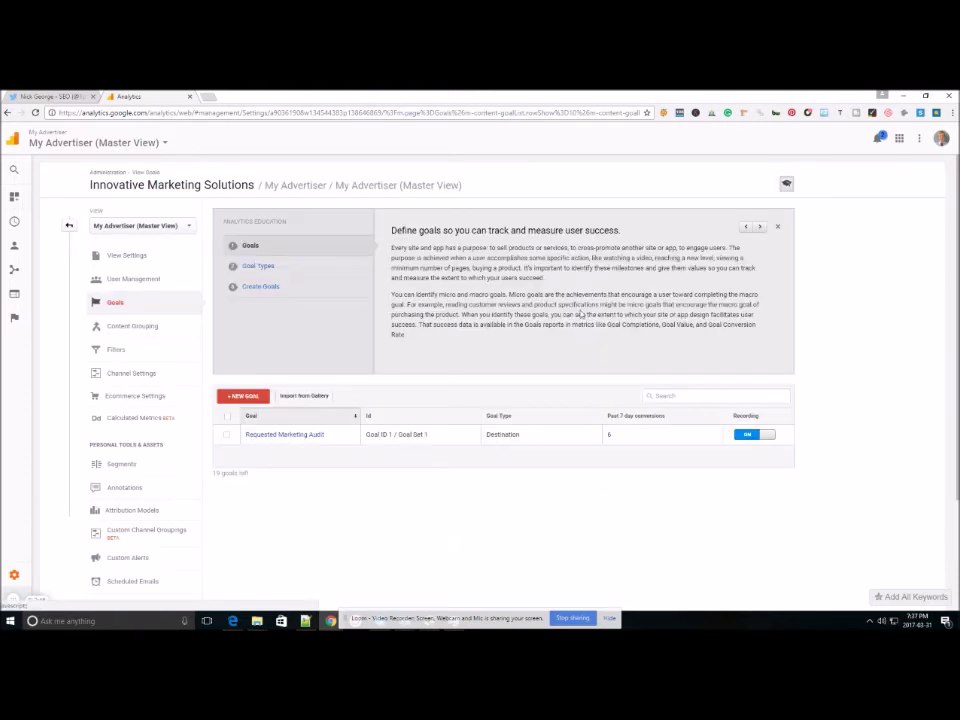
click(188, 225)
click(143, 272)
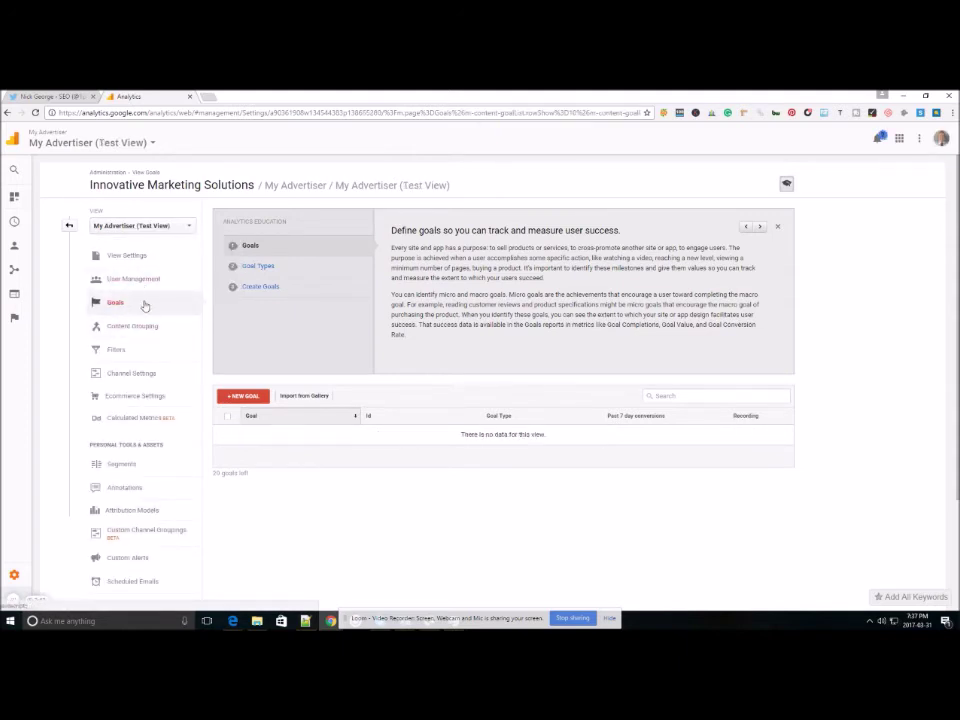
click(246, 397)
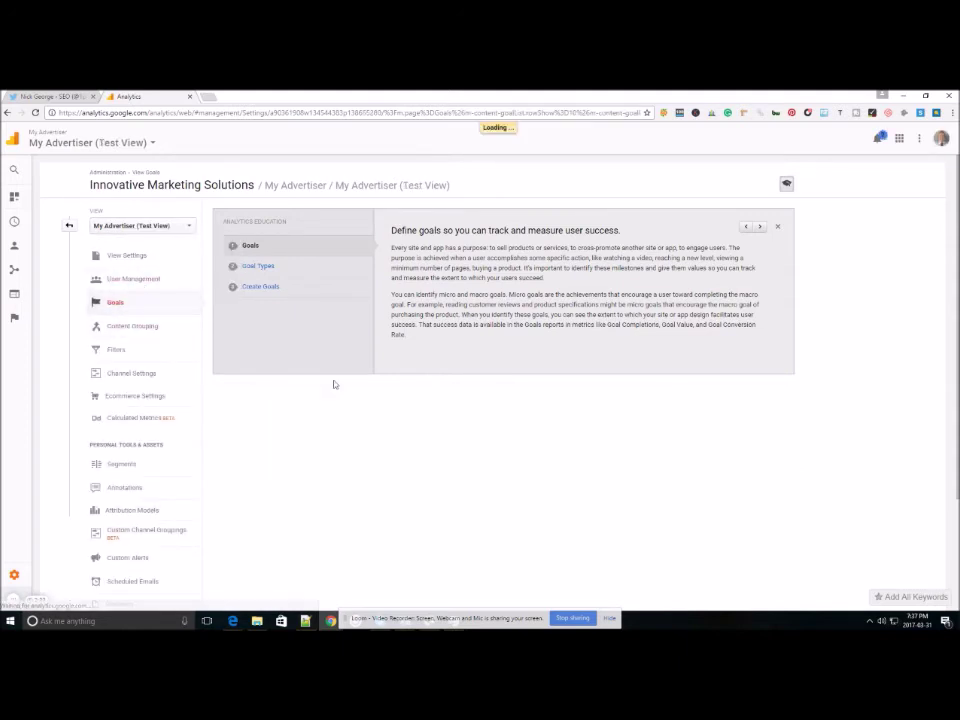
scroll(300, 420, down, 1)
scroll(279, 399, down, 1)
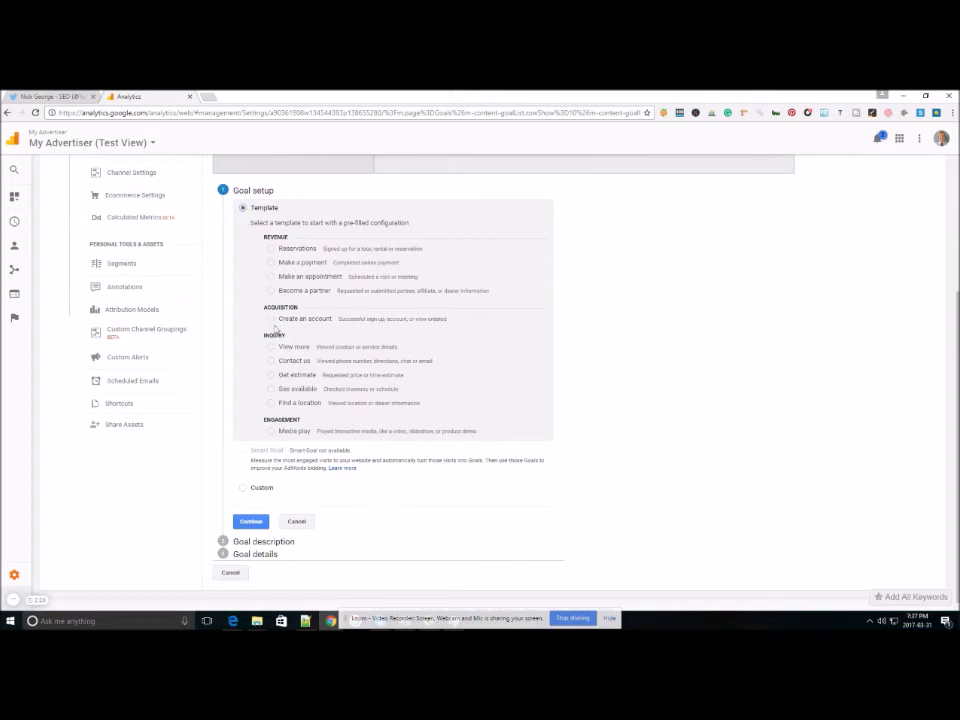
click(272, 320)
scroll(450, 418, down, 1)
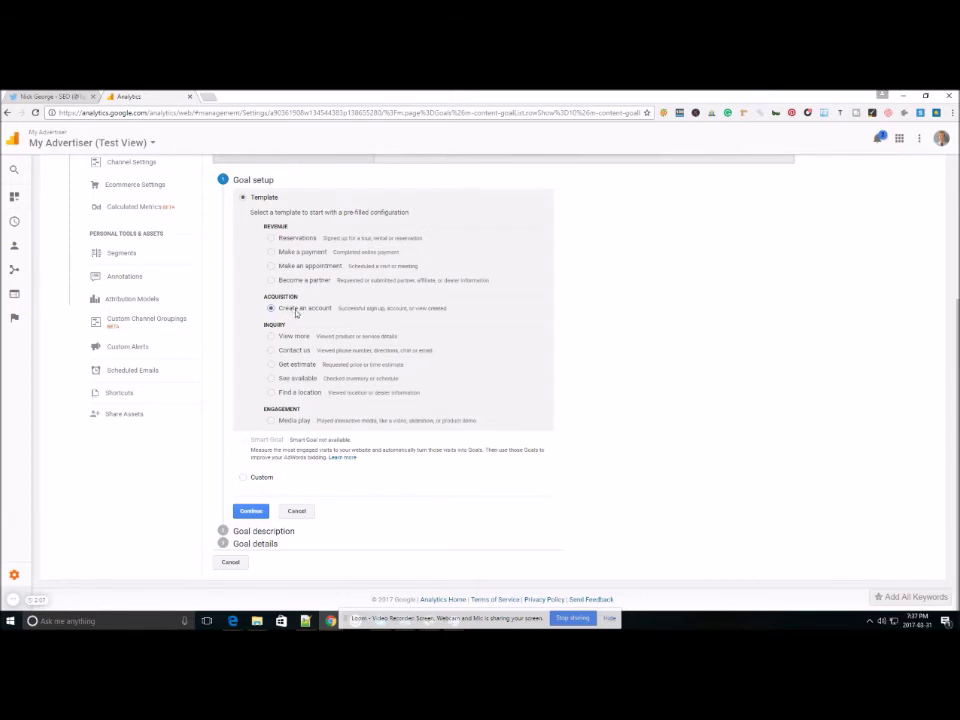
Step: Name the goal 'Marketing consultation' with Goal Id 1 and Destination type
click(251, 510)
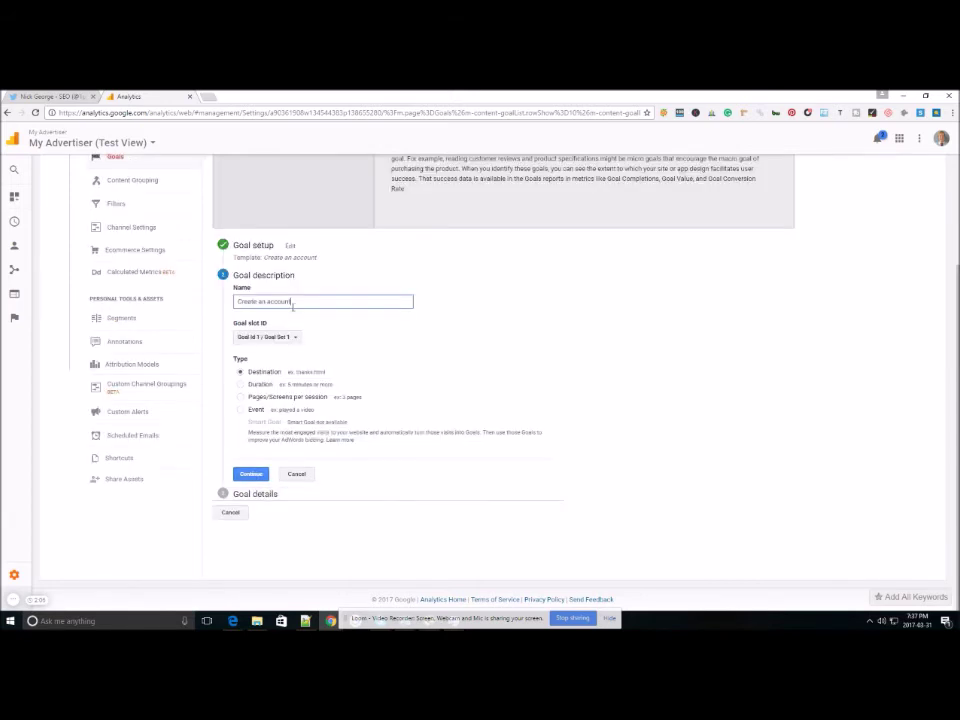
drag(311, 302, 232, 302)
text(Marketing consultation)
click(295, 339)
click(289, 356)
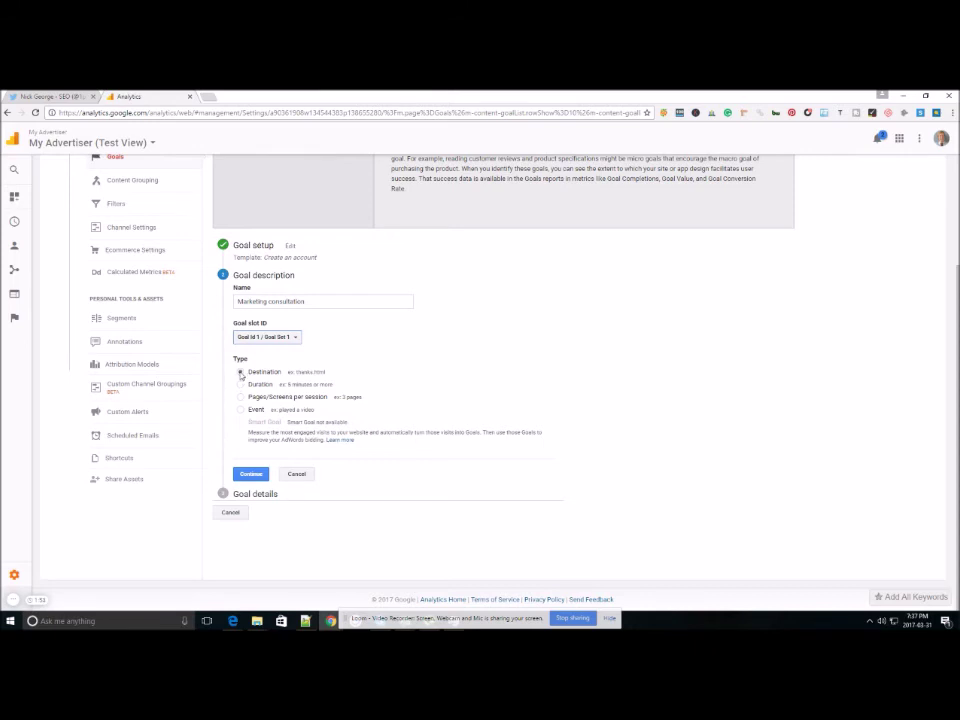
click(241, 373)
click(251, 473)
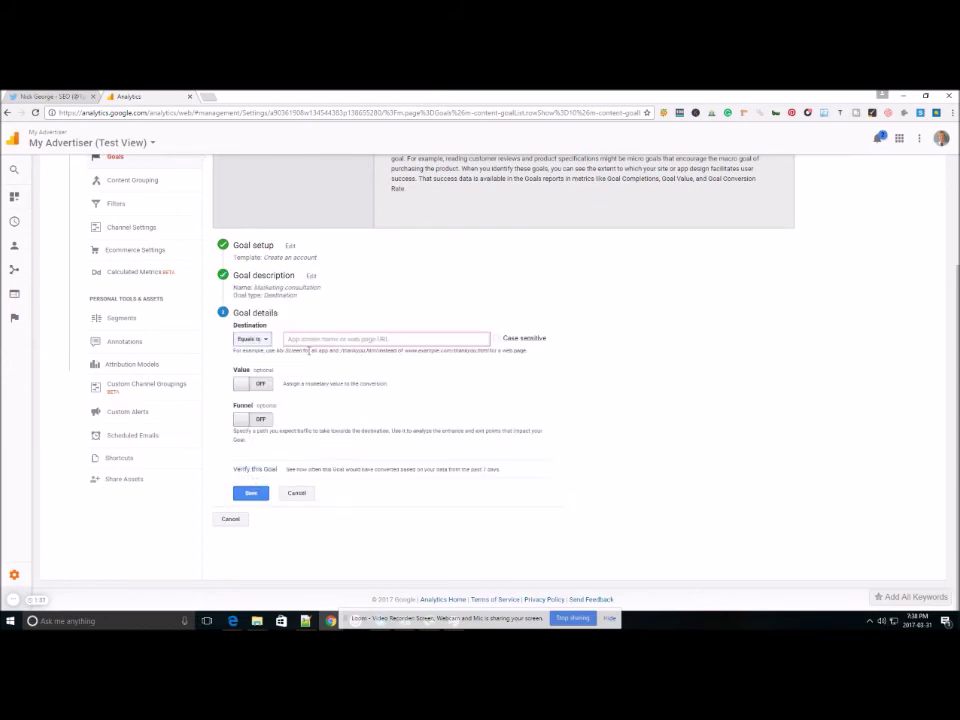
Step: Set the destination match to Equals to, turn Value on with an amount, then cancel
click(253, 339)
click(272, 362)
click(328, 337)
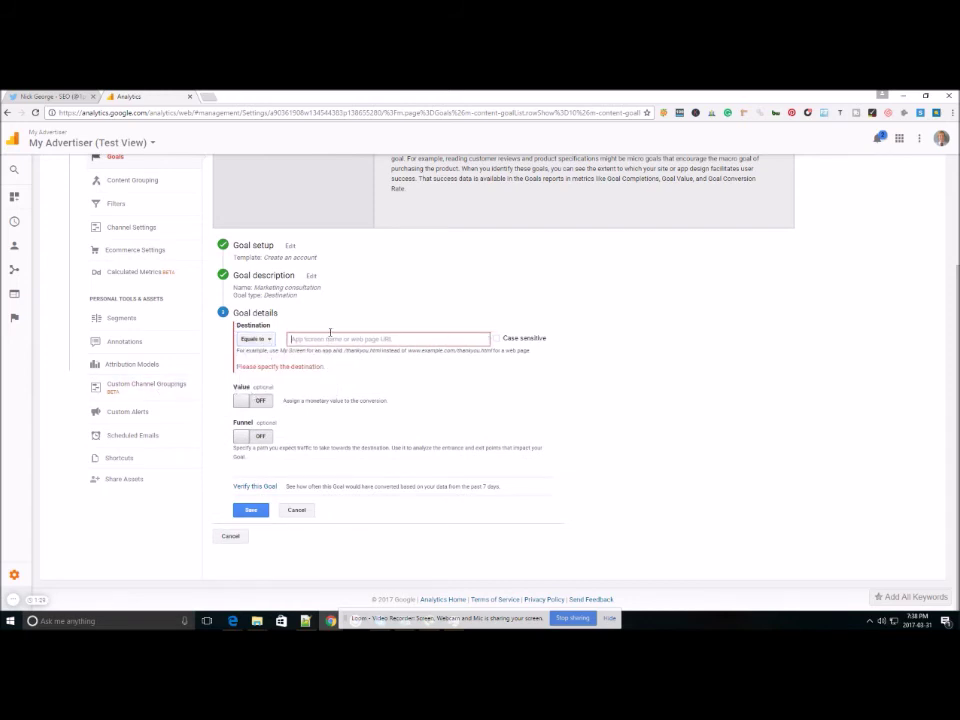
click(257, 400)
click(301, 401)
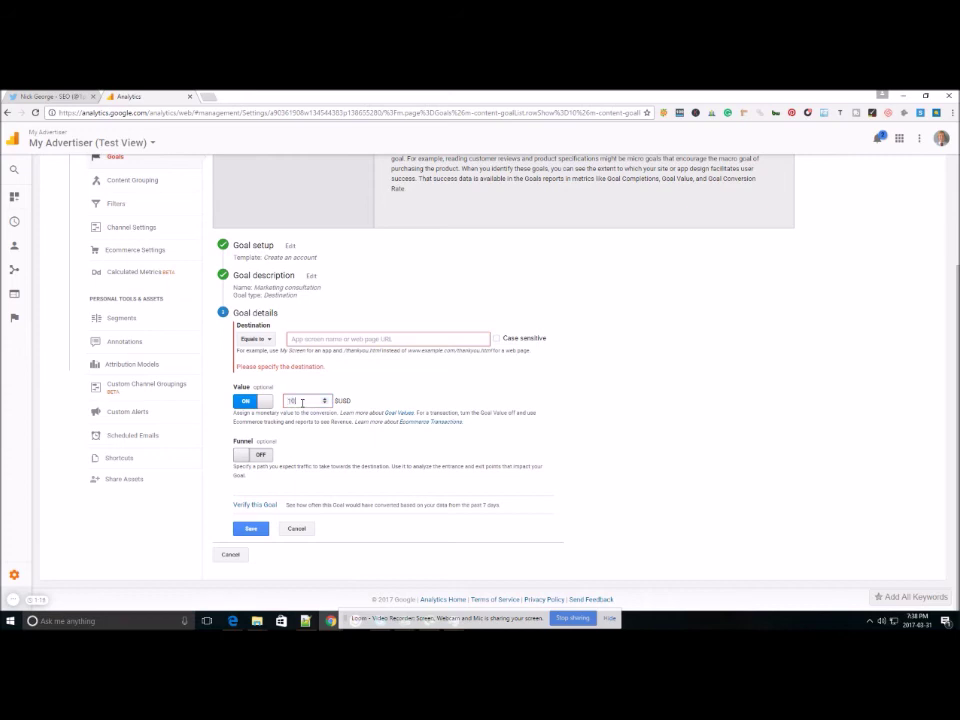
click(484, 386)
click(296, 528)
Step: Discard the unsaved draft goal and switch to the Master View
click(230, 512)
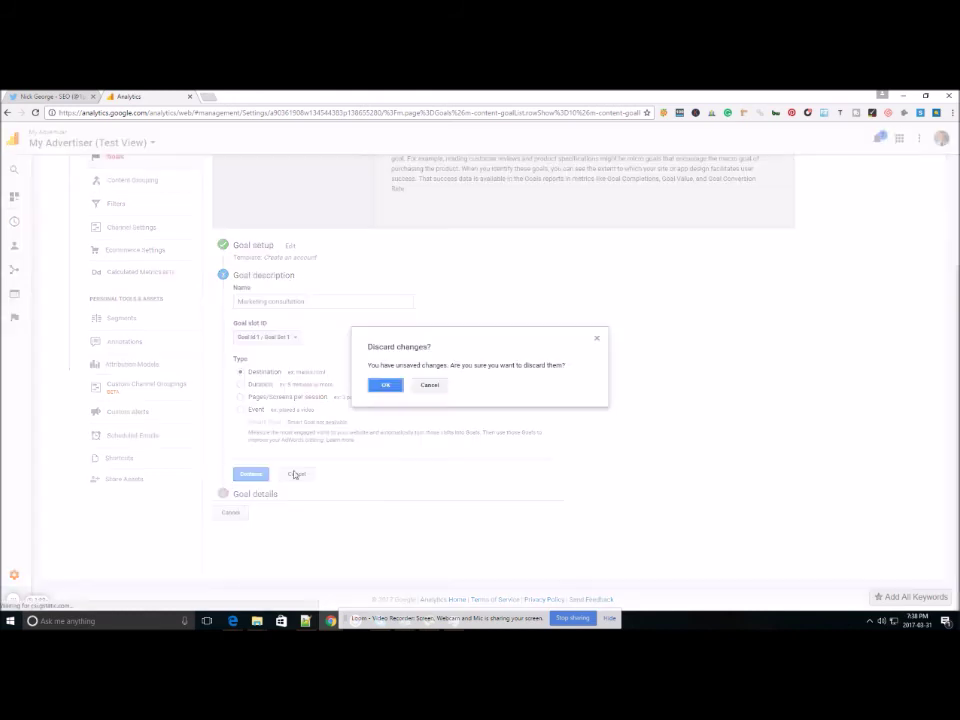
click(384, 386)
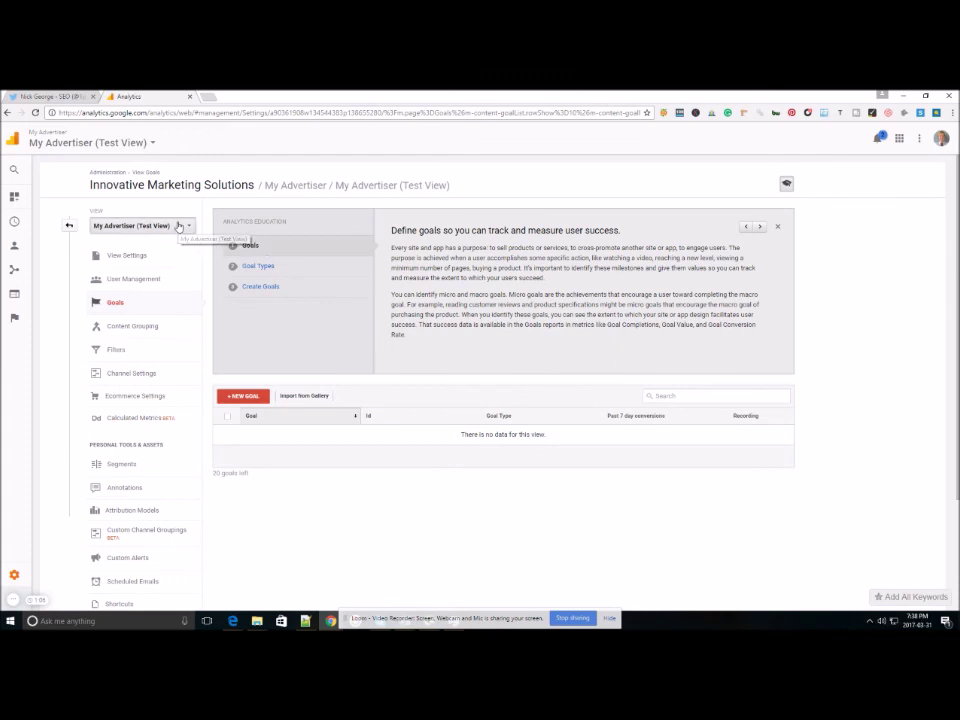
click(182, 225)
click(150, 262)
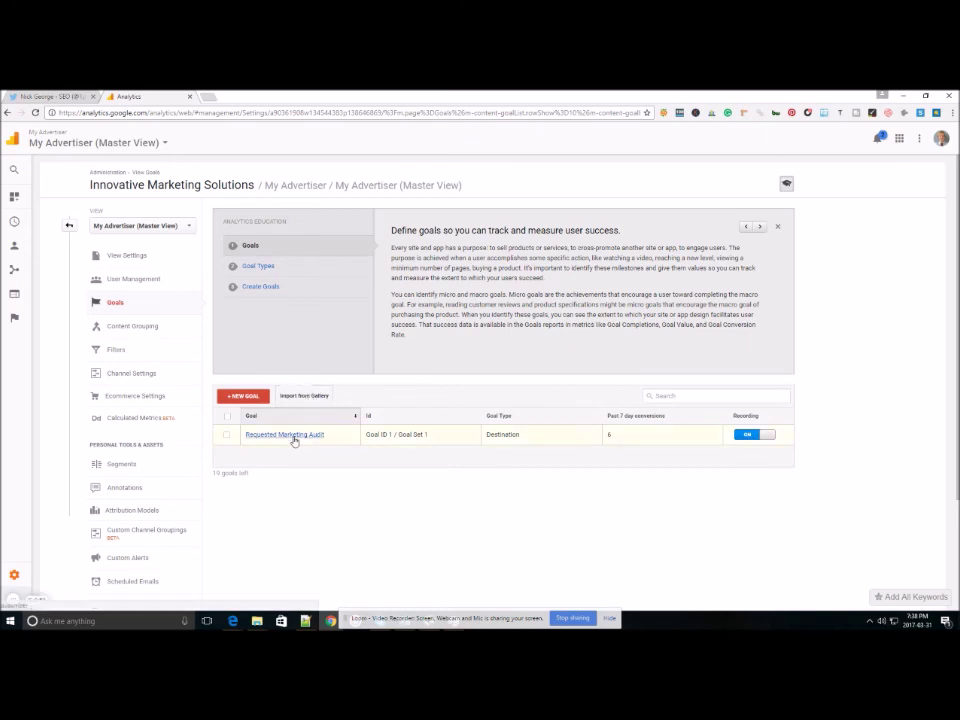
Step: Check the Requested Marketing Audit goal's 30 USD value, then open the Goals Overview report
click(294, 436)
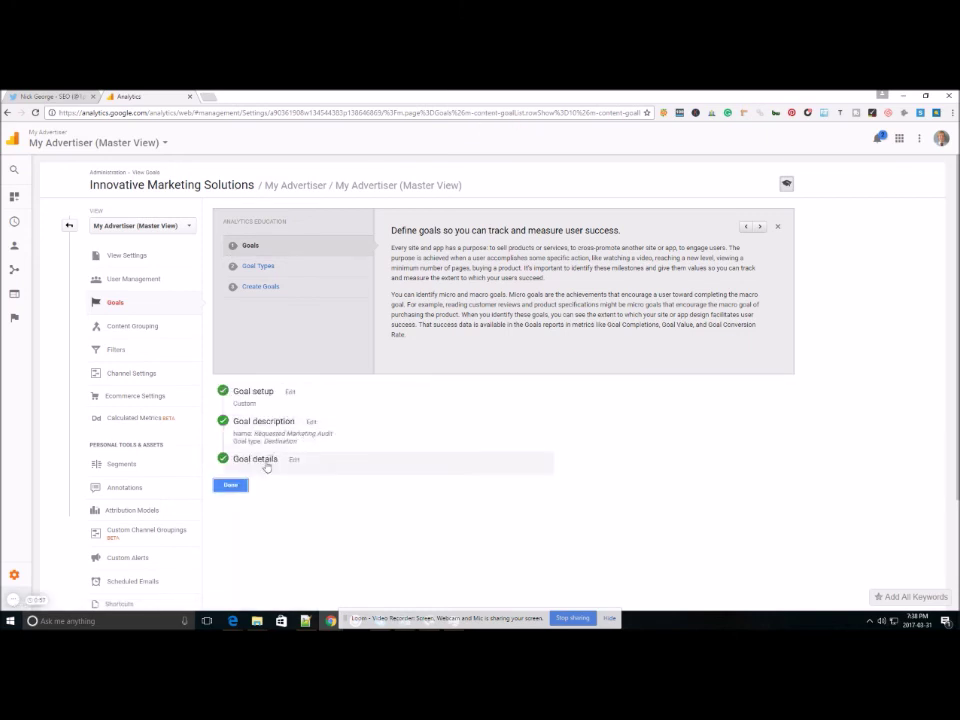
click(245, 458)
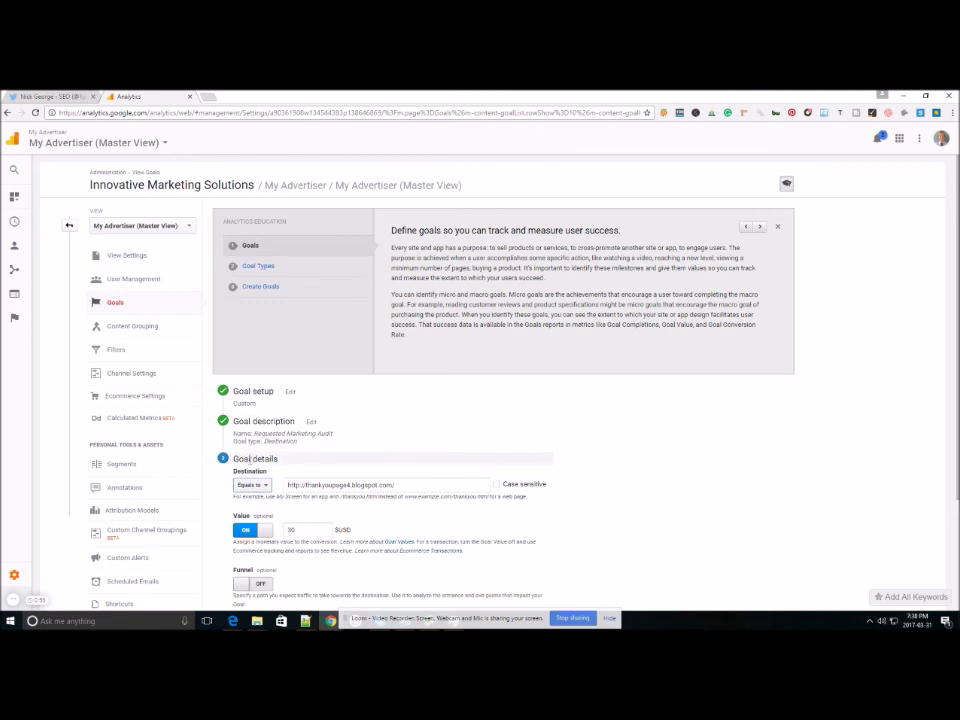
click(14, 317)
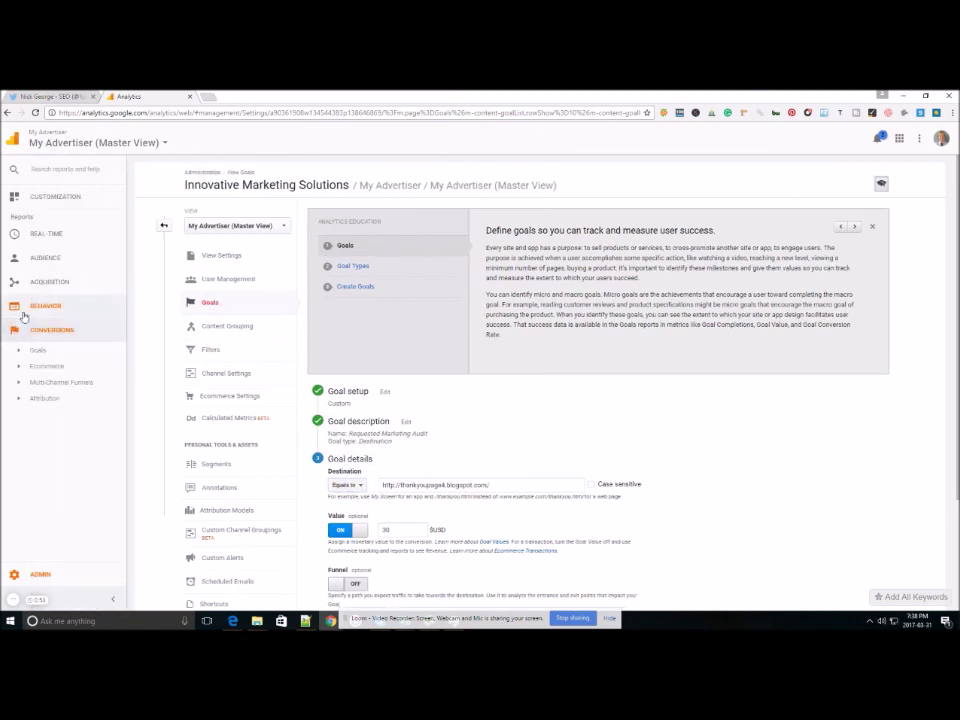
click(38, 351)
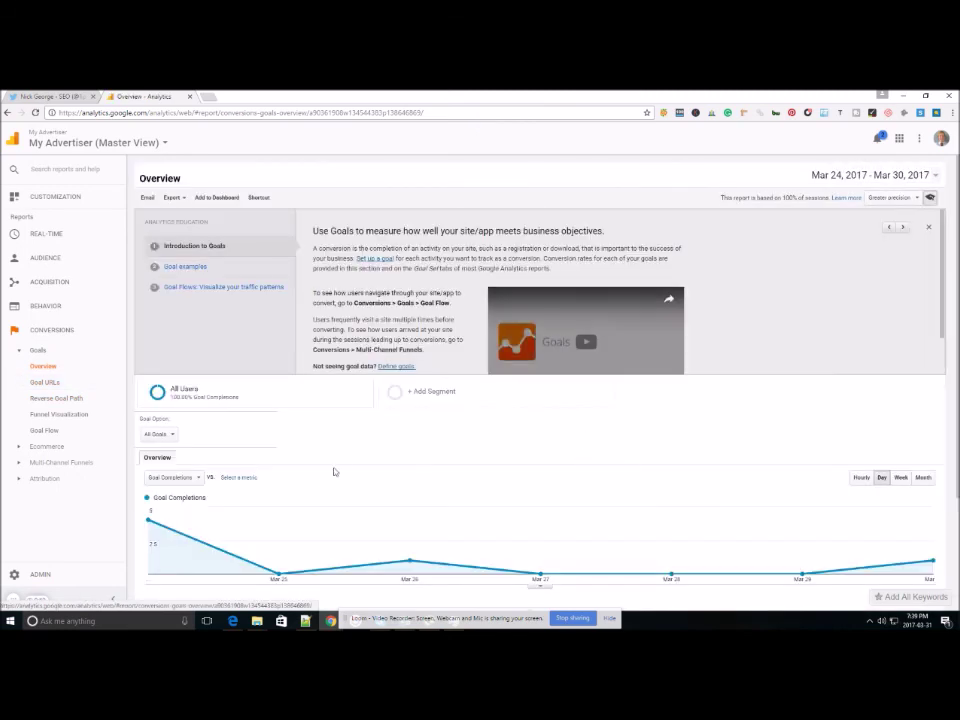
Step: Highlight the $180.00 total goal value for the 6 goal completions in Goals Overview
scroll(332, 469, down, 3)
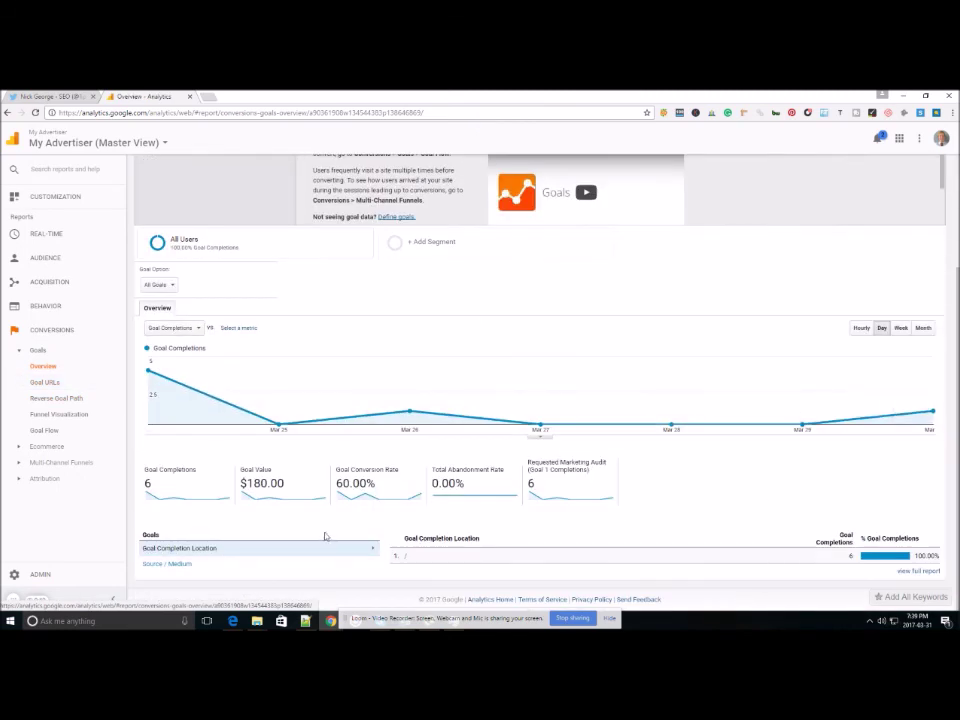
drag(285, 483, 240, 483)
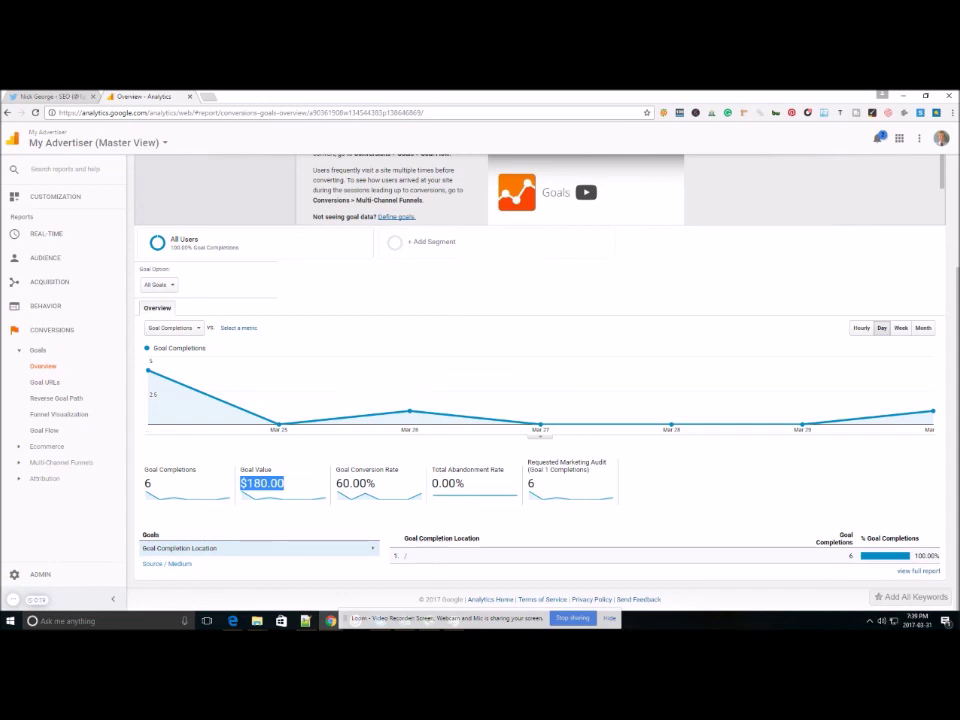
key(alt+Tab)
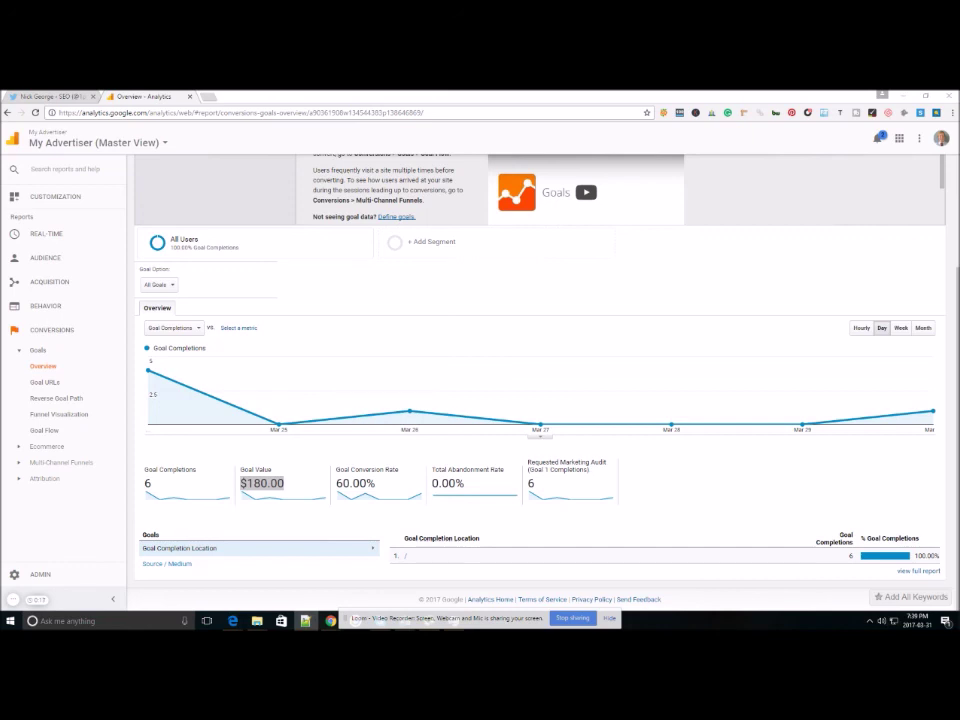